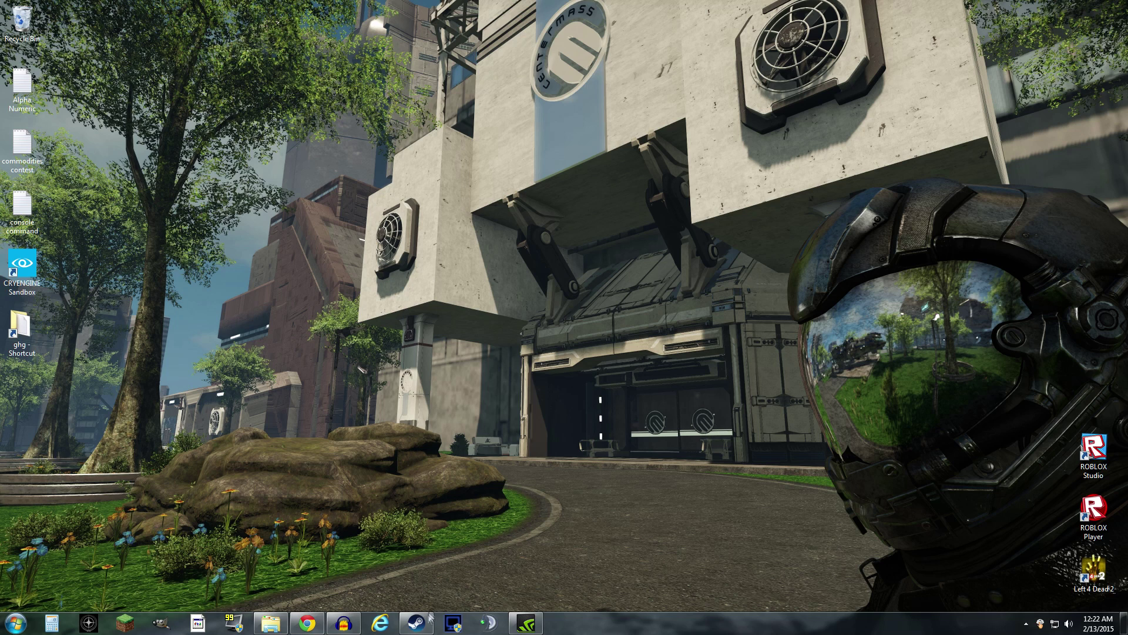
Step: Switch to Steam and browse the local files of CRYENGINE Sandbox from its properties
{"action": "left_click", "coordinate": [420, 628]}
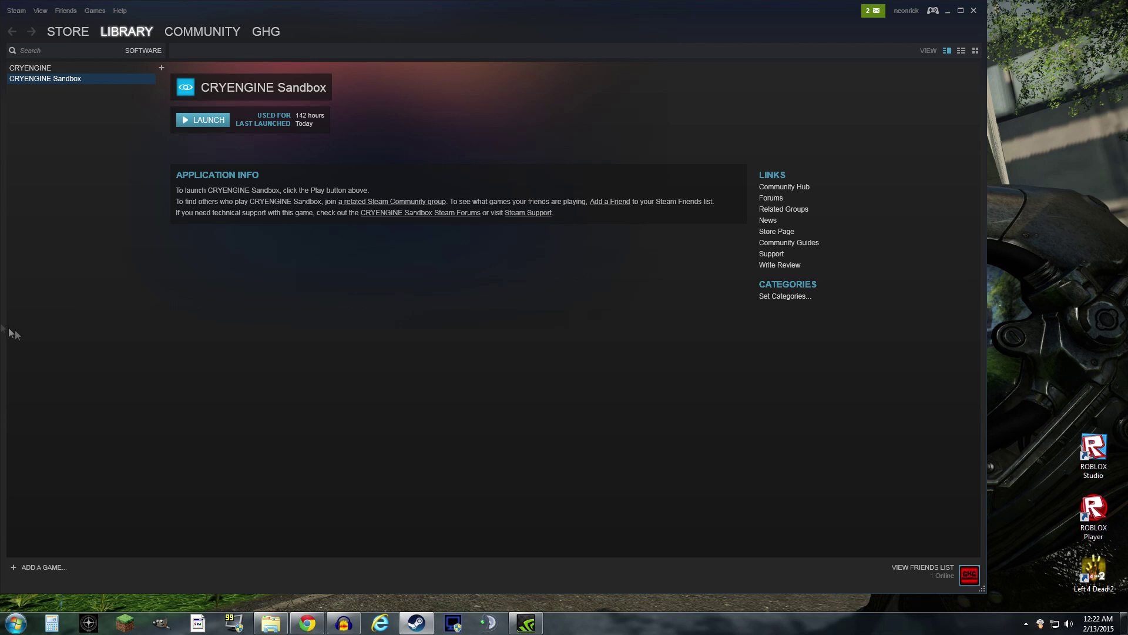
{"action": "right_click", "coordinate": [38, 80]}
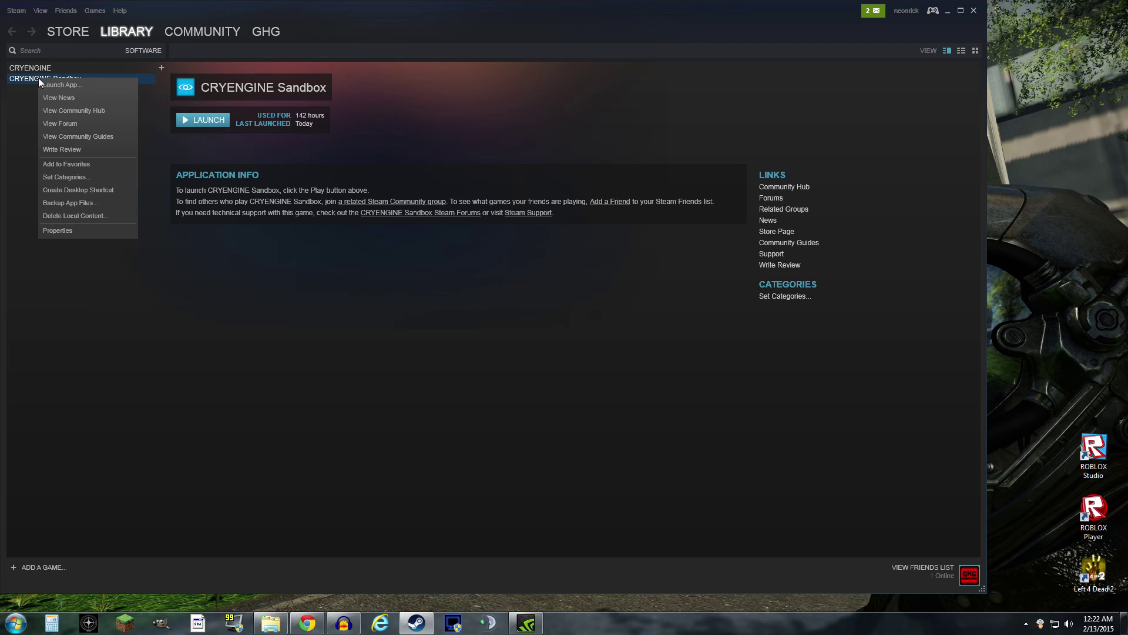
{"action": "left_click", "coordinate": [58, 231]}
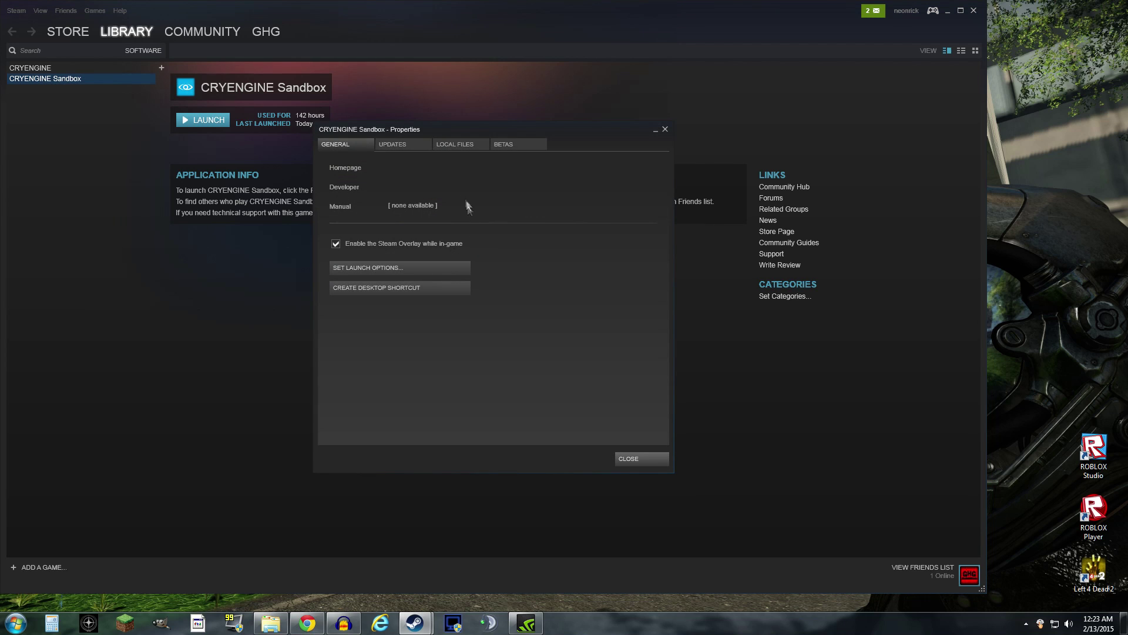
{"action": "left_click", "coordinate": [452, 143]}
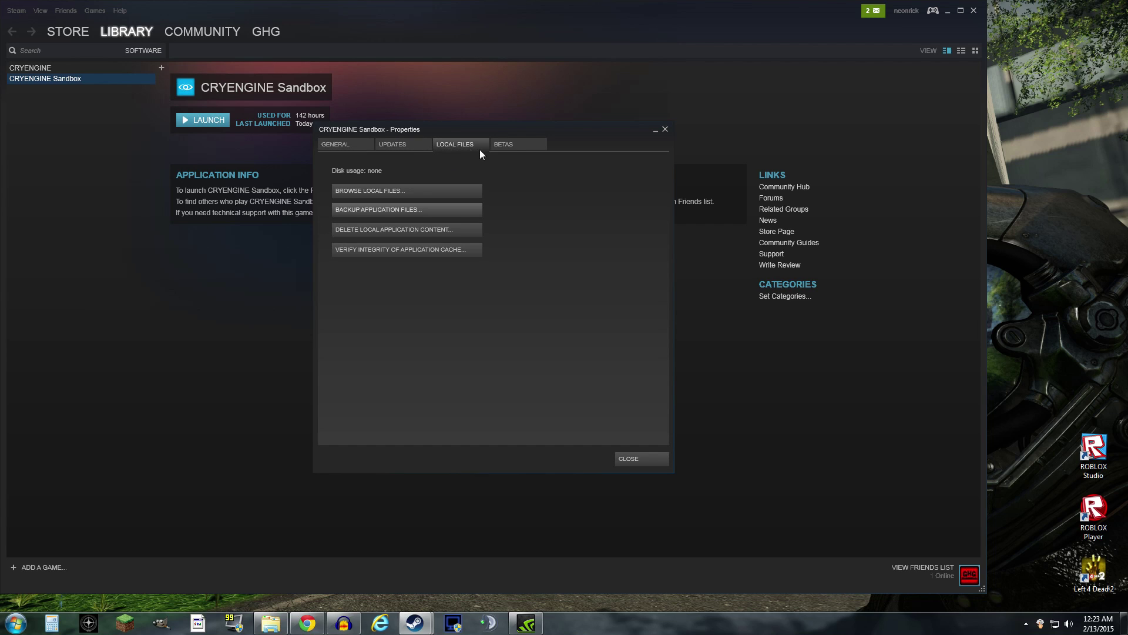
{"action": "left_click", "coordinate": [358, 191]}
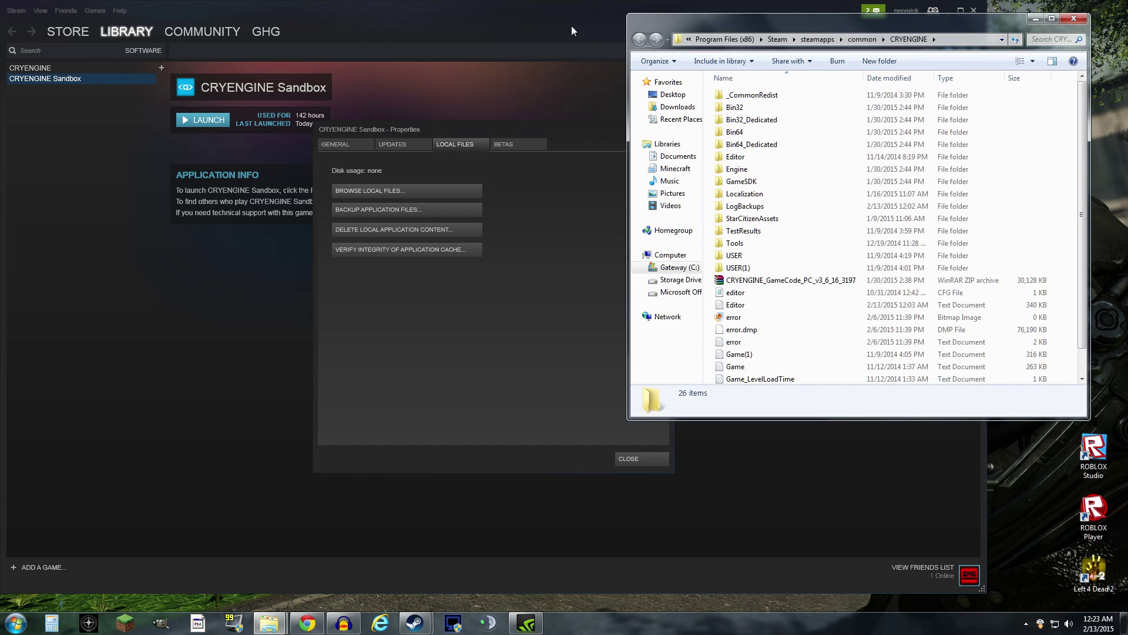
Step: Close the CRYENGINE Sandbox properties and minimize the Steam window
{"action": "left_click", "coordinate": [580, 130]}
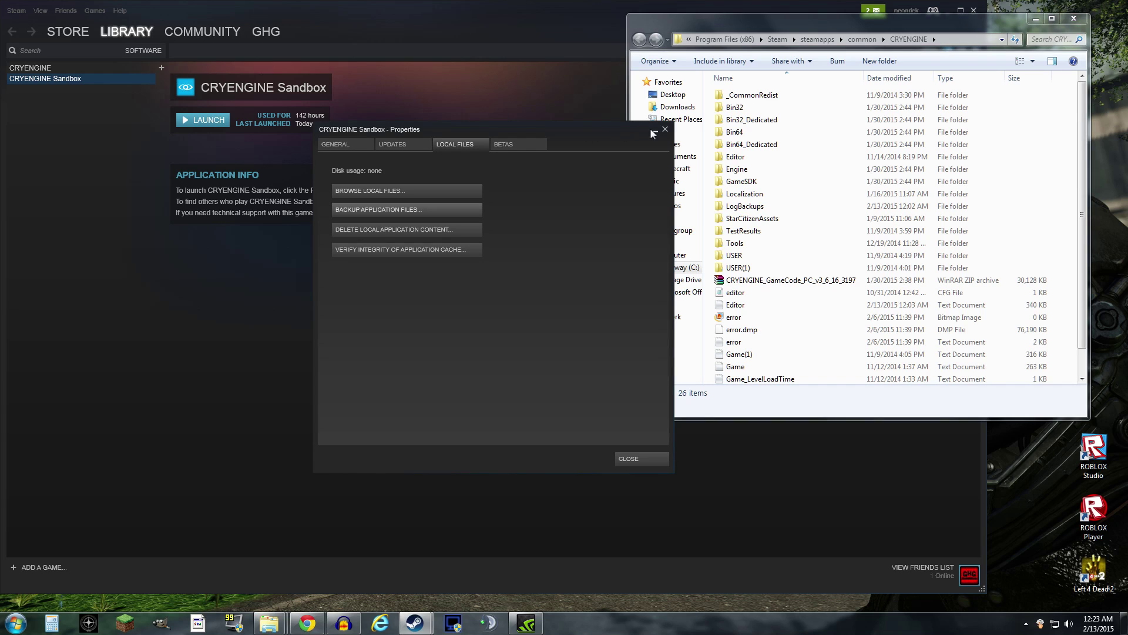
{"action": "left_click", "coordinate": [665, 128]}
{"action": "left_click", "coordinate": [603, 60]}
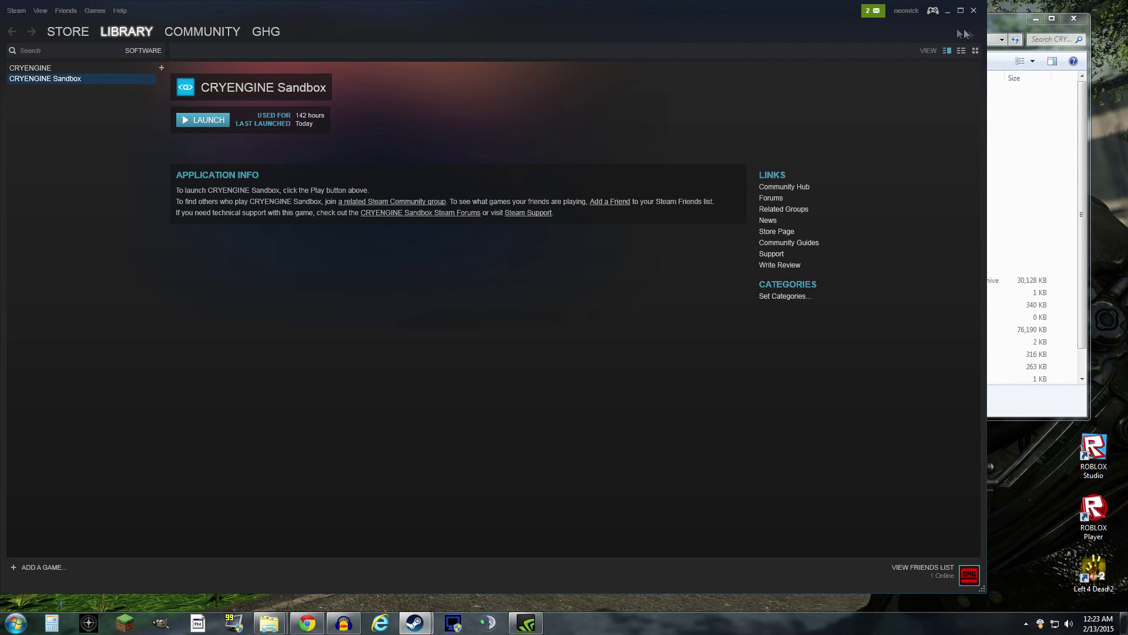
{"action": "left_click", "coordinate": [948, 12]}
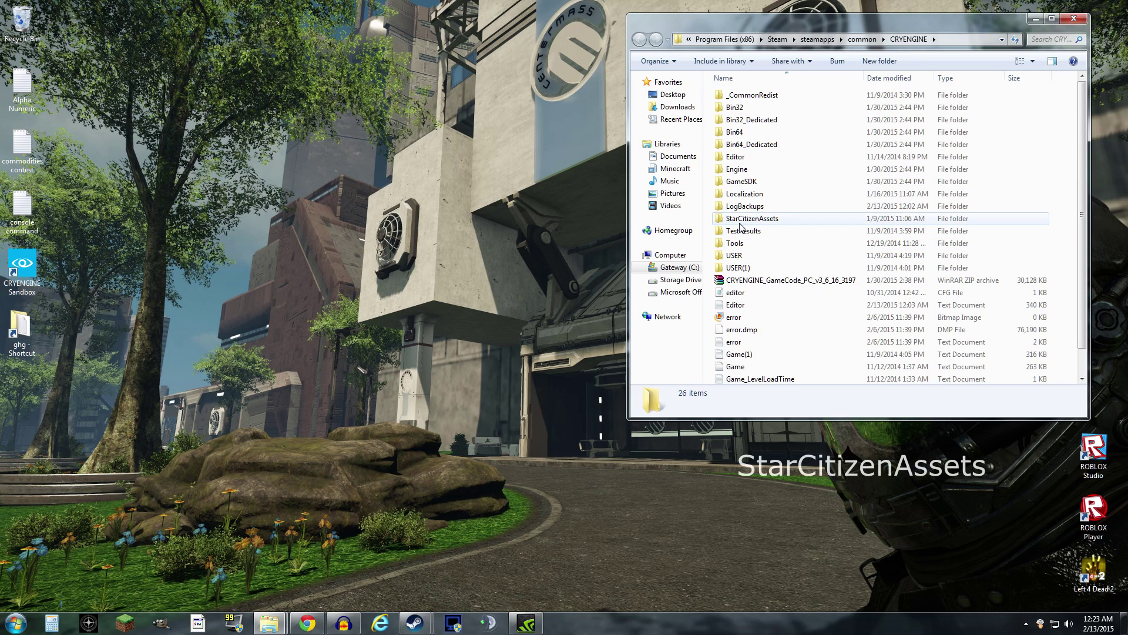
{"action": "mouse_move", "coordinate": [752, 221]}
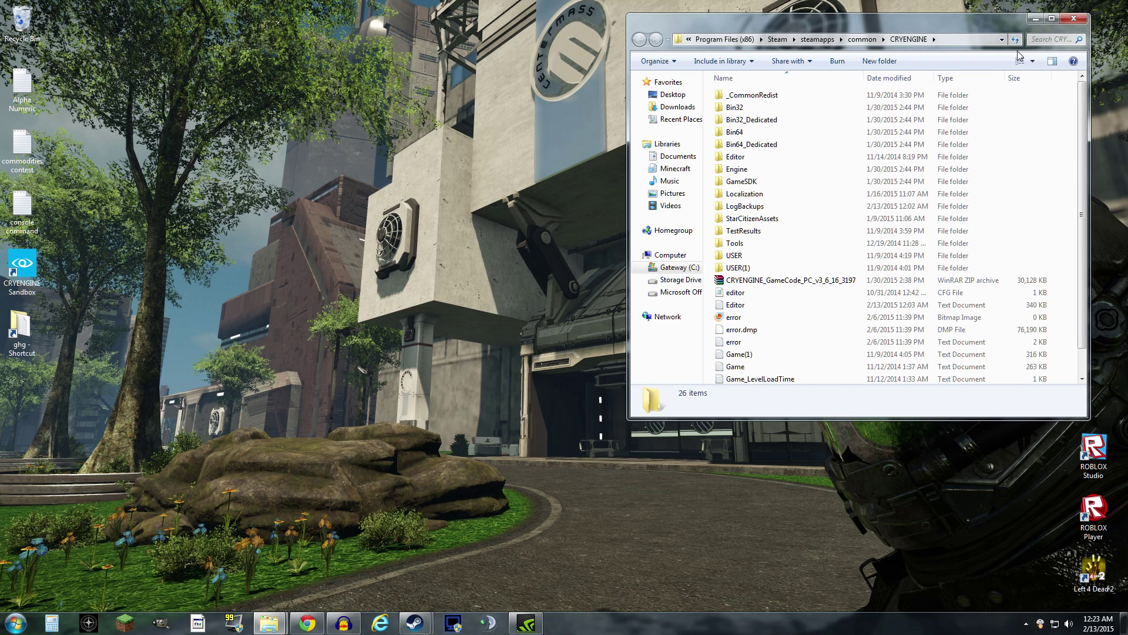
{"action": "left_click", "coordinate": [1036, 19]}
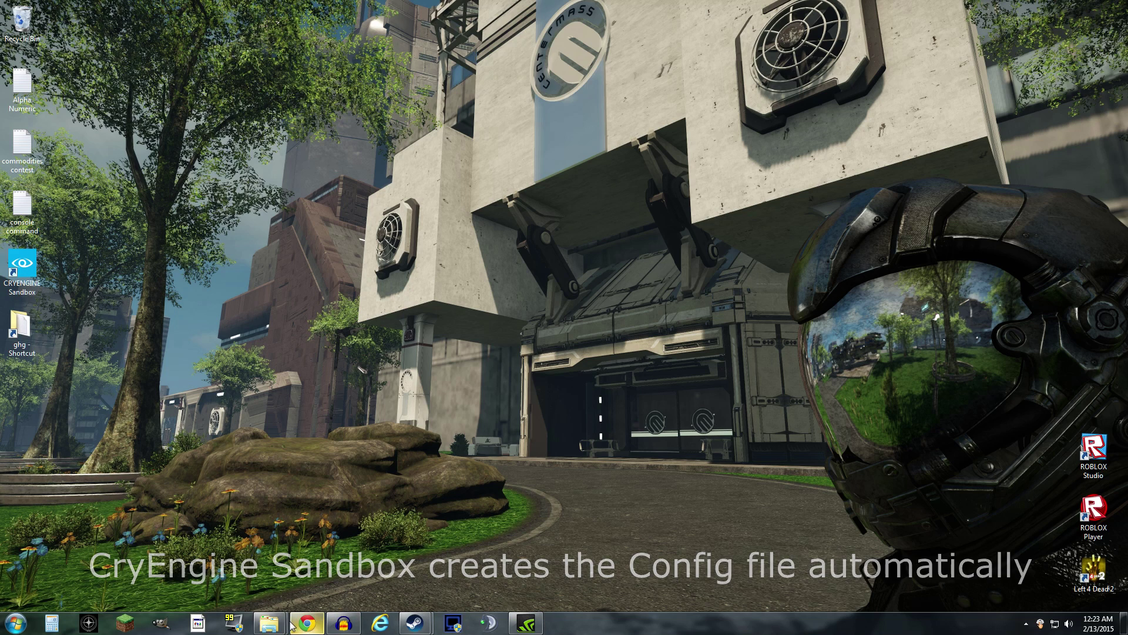
{"action": "mouse_move", "coordinate": [269, 623]}
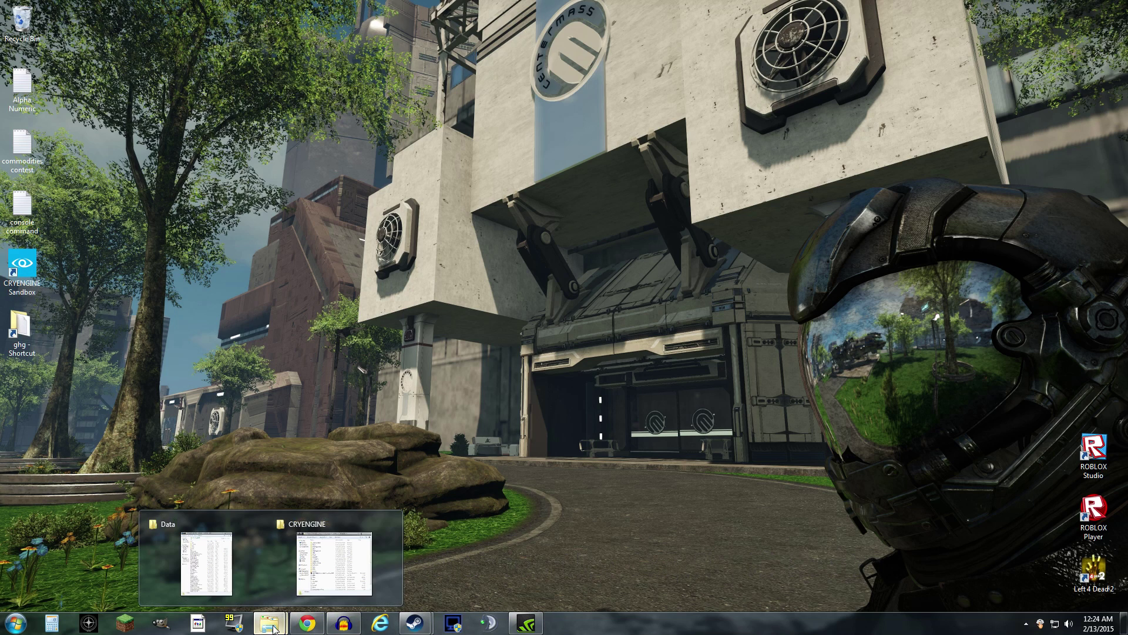
{"action": "left_click", "coordinate": [351, 577]}
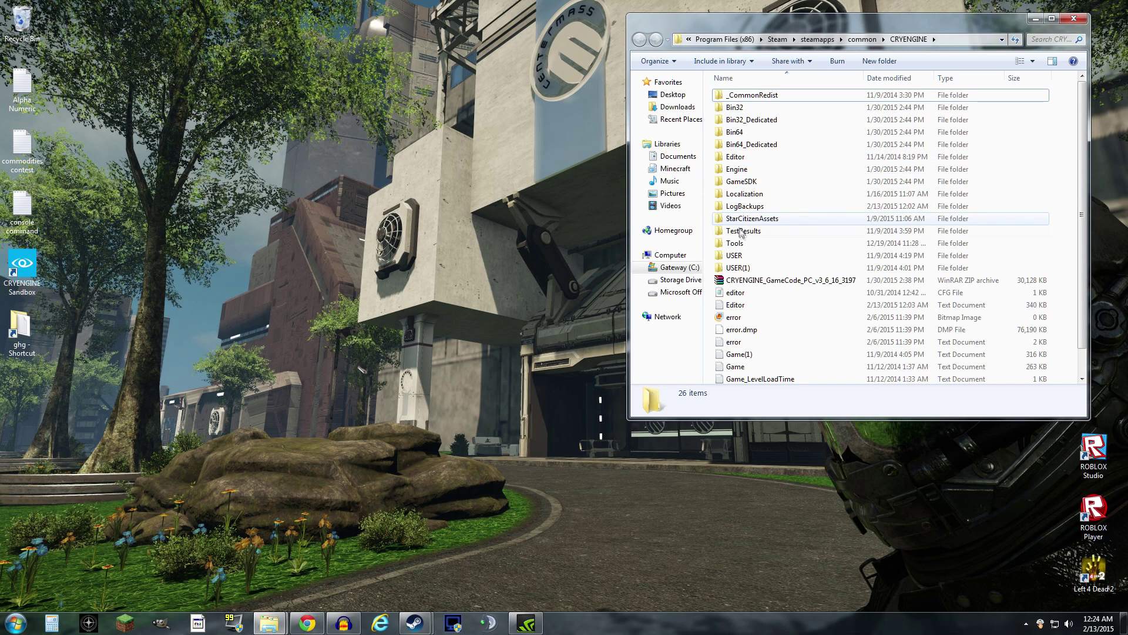
Step: Open the system CFG file from the CRYENGINE folder with Notepad
{"action": "scroll", "coordinate": [739, 228], "scroll_direction": "down", "scroll_amount": 1}
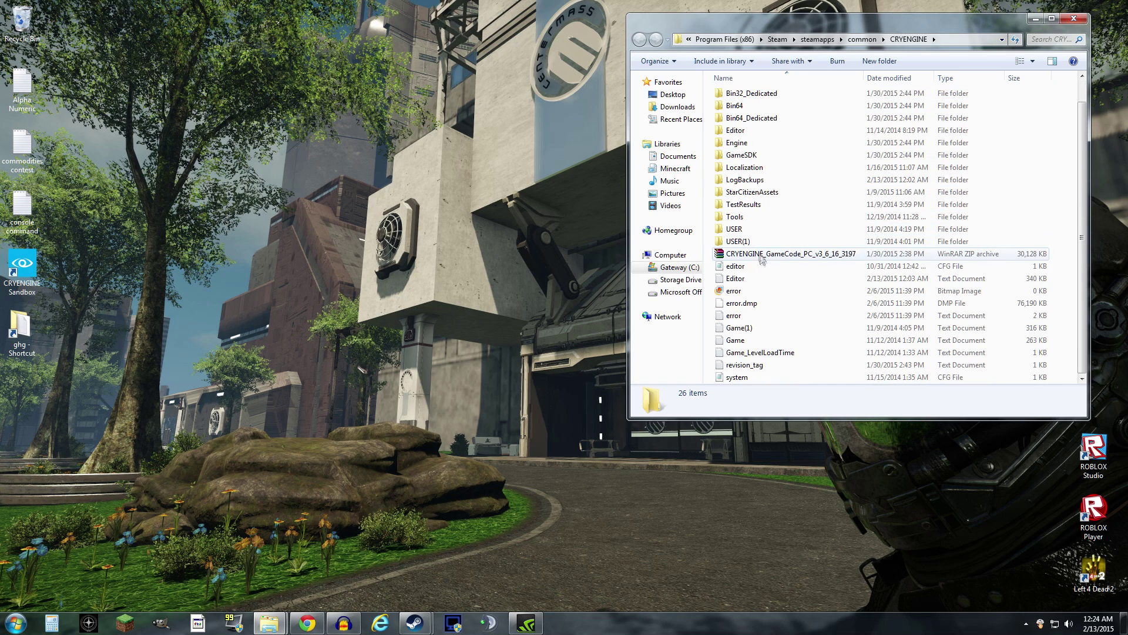
{"action": "right_click", "coordinate": [734, 381]}
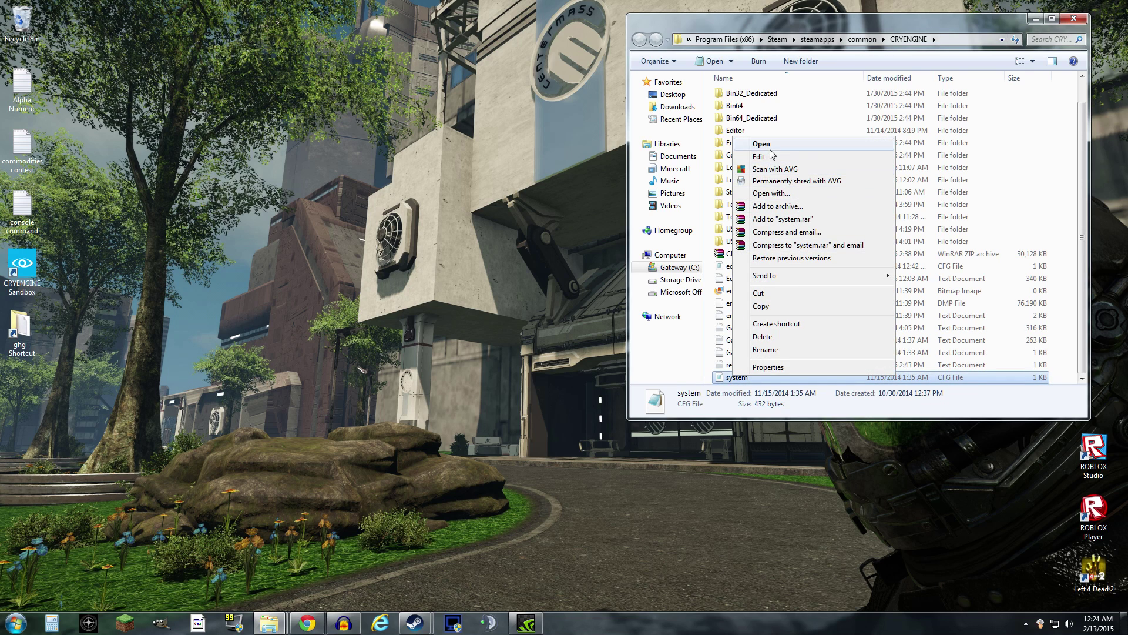
{"action": "left_click", "coordinate": [771, 193]}
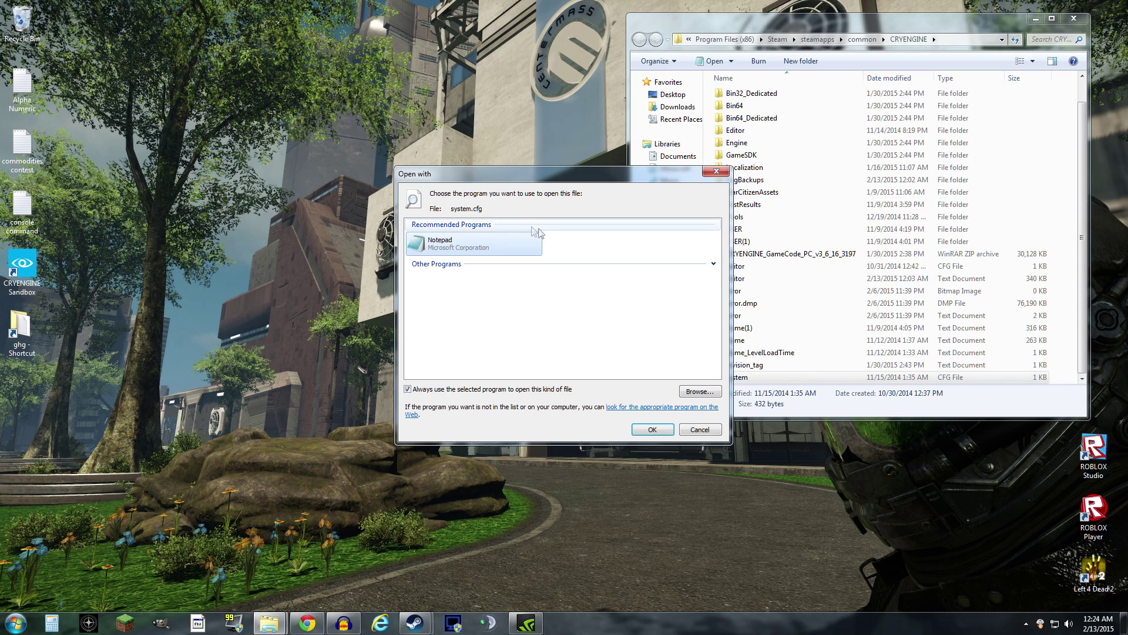
{"action": "double_click", "coordinate": [456, 247]}
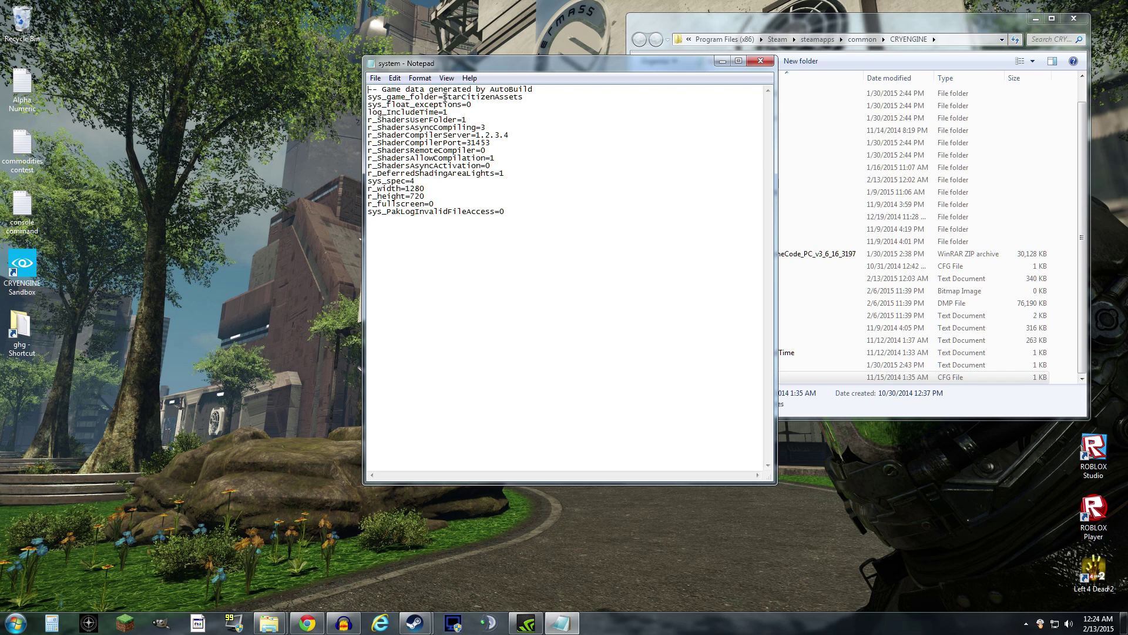
Step: Place the config file's window beside the CRYENGINE folder, save the file and close it
{"action": "left_click_drag", "start_coordinate": [605, 66], "coordinate": [468, 44]}
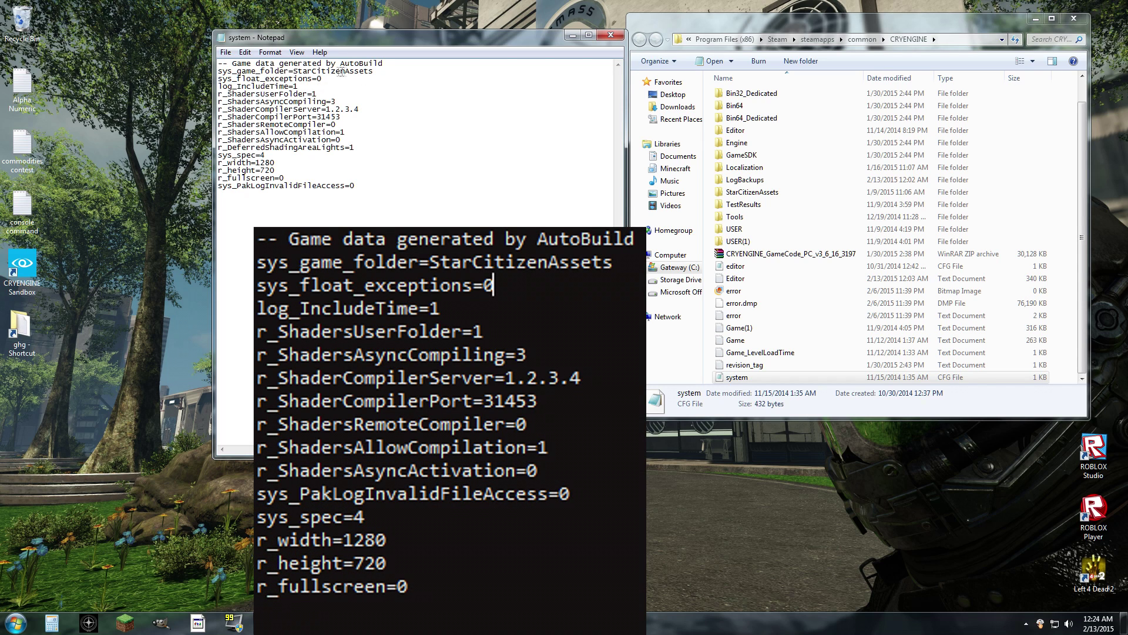
{"action": "left_click", "coordinate": [245, 52]}
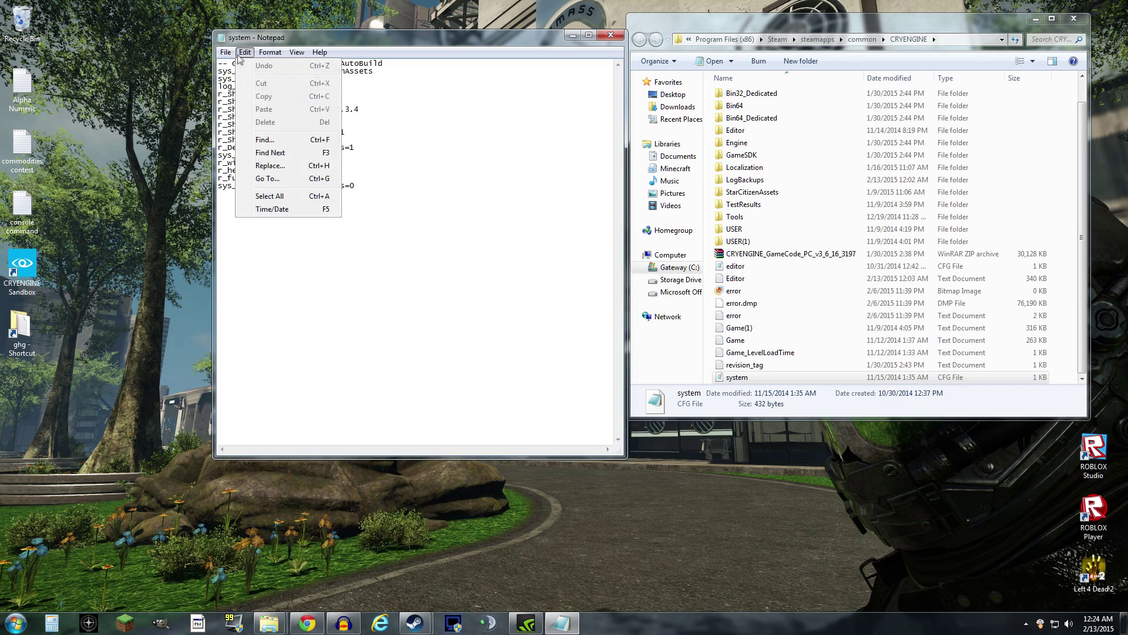
{"action": "mouse_move", "coordinate": [229, 53]}
{"action": "left_click", "coordinate": [244, 92]}
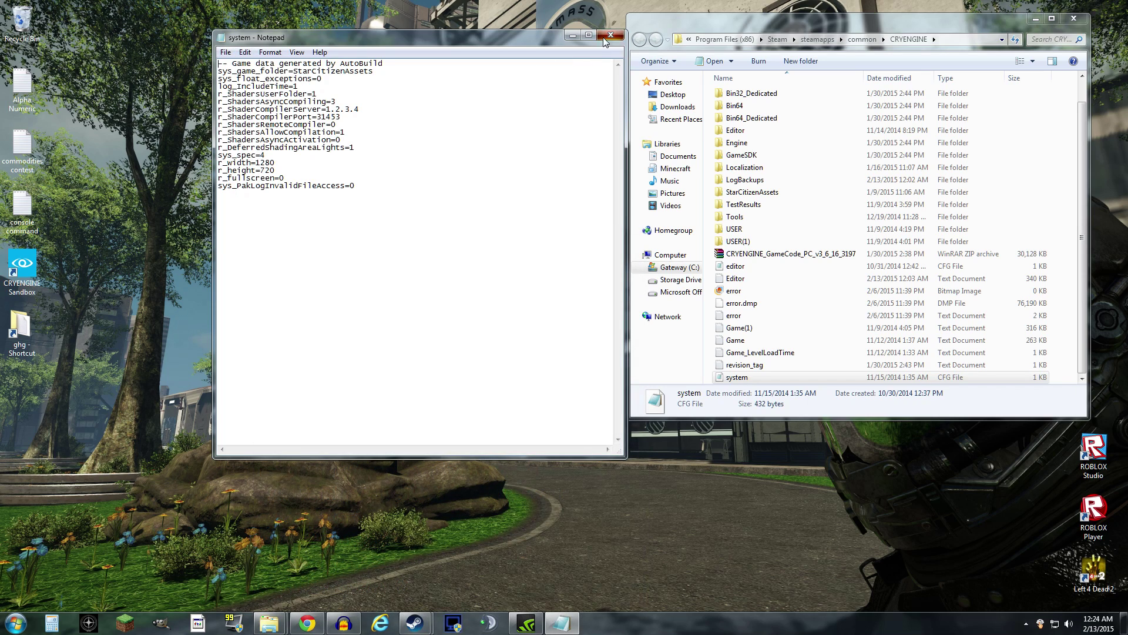
{"action": "left_click", "coordinate": [610, 36]}
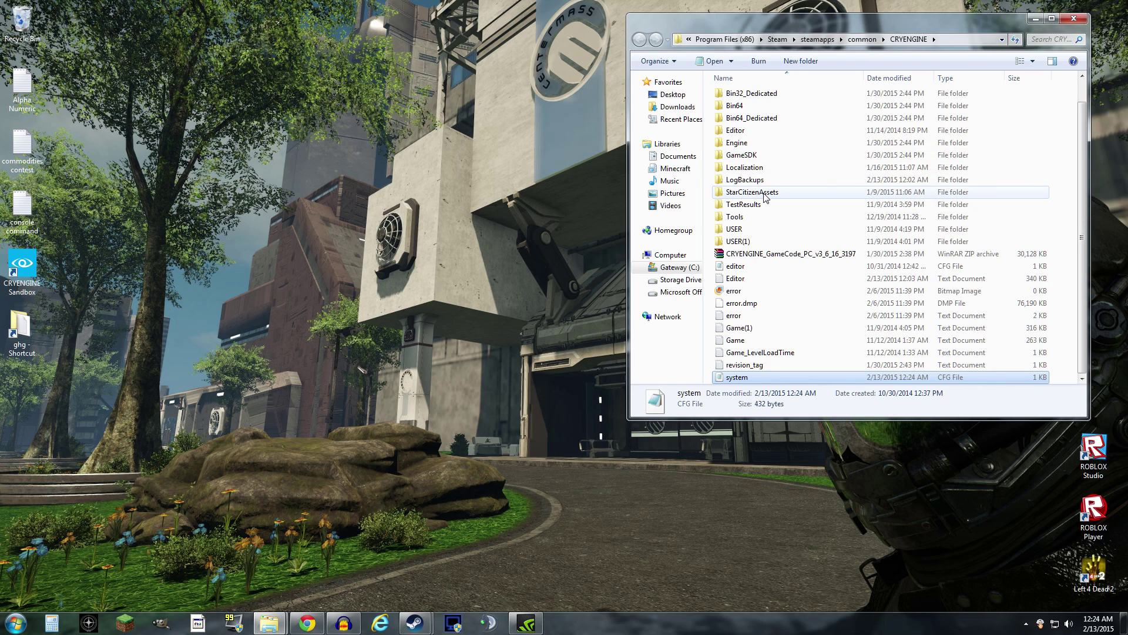
Step: Open the Documents library and place its window beside the CRYENGINE folder window
{"action": "mouse_move", "coordinate": [754, 197]}
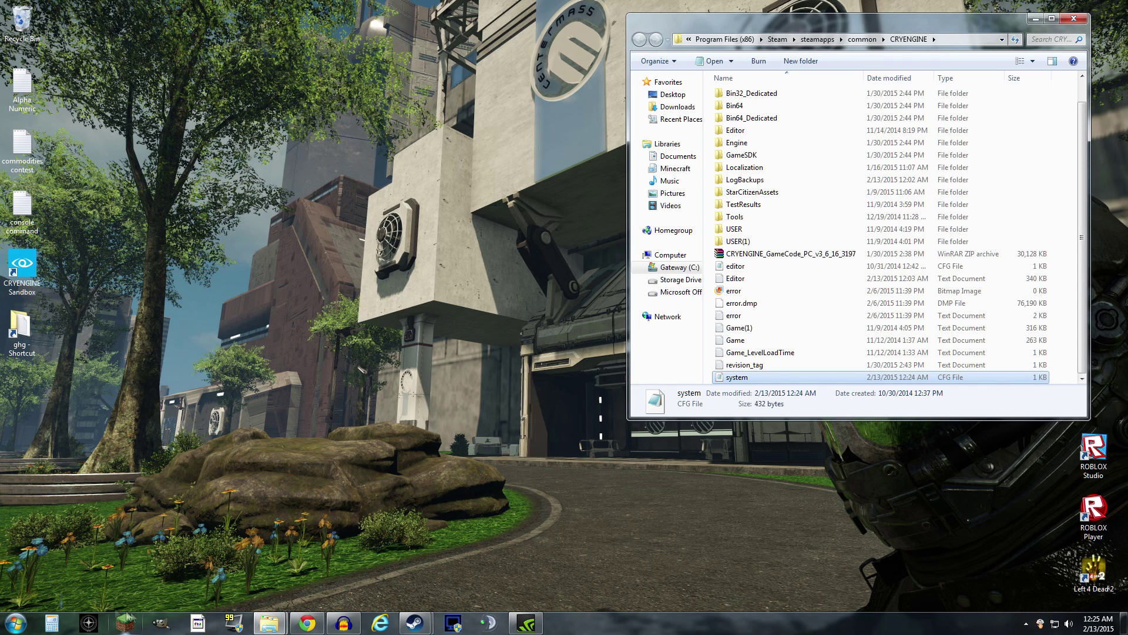
{"action": "left_click", "coordinate": [15, 623]}
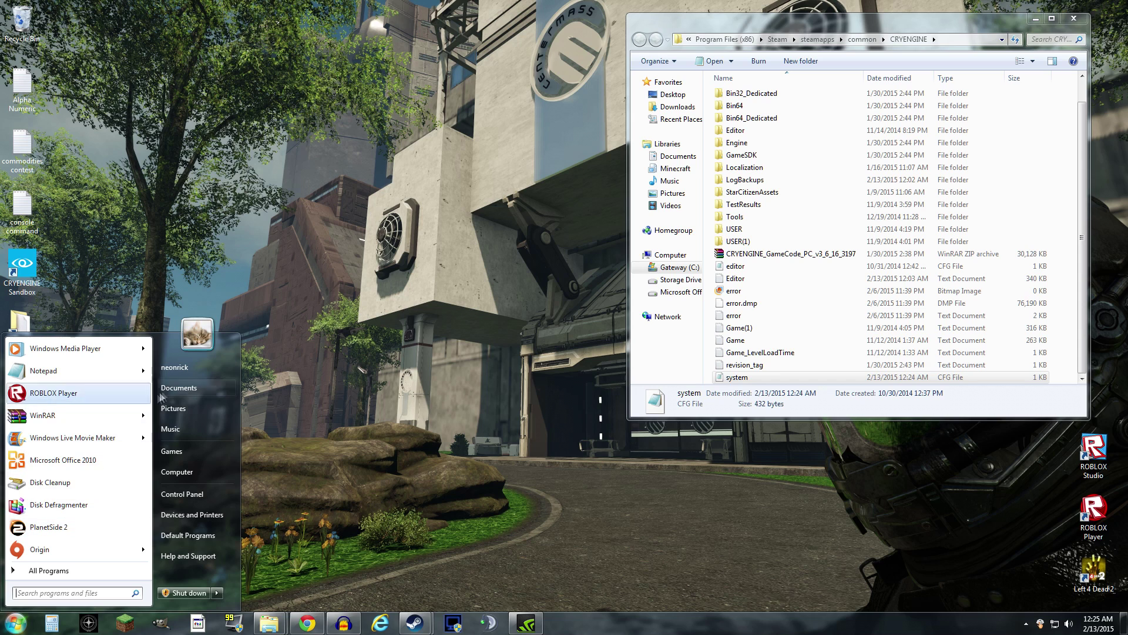
{"action": "left_click", "coordinate": [178, 387]}
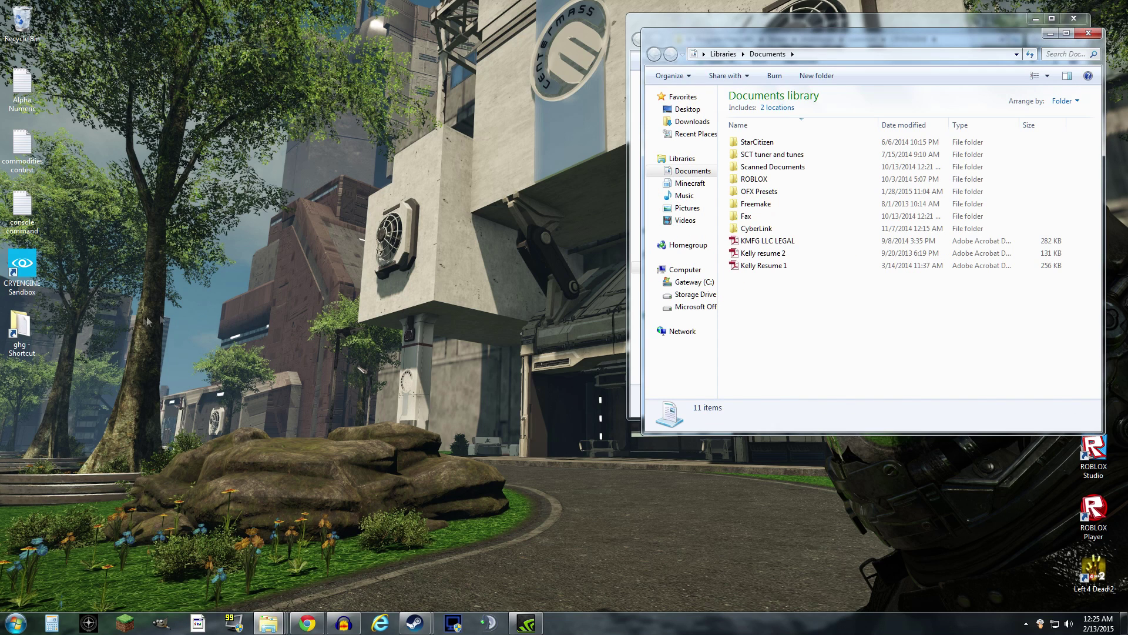
{"action": "left_click_drag", "start_coordinate": [820, 34], "coordinate": [241, 26]}
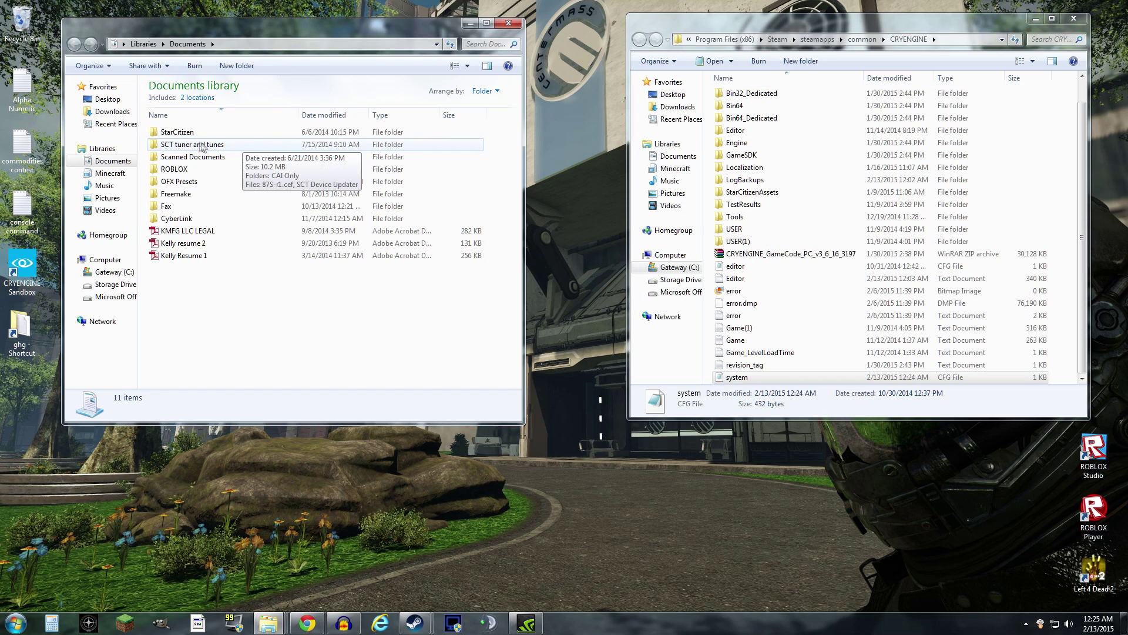
Step: Go to the StarCitizen > CitizenClient > Data folder and enlarge its window to show more files
{"action": "double_click", "coordinate": [171, 135]}
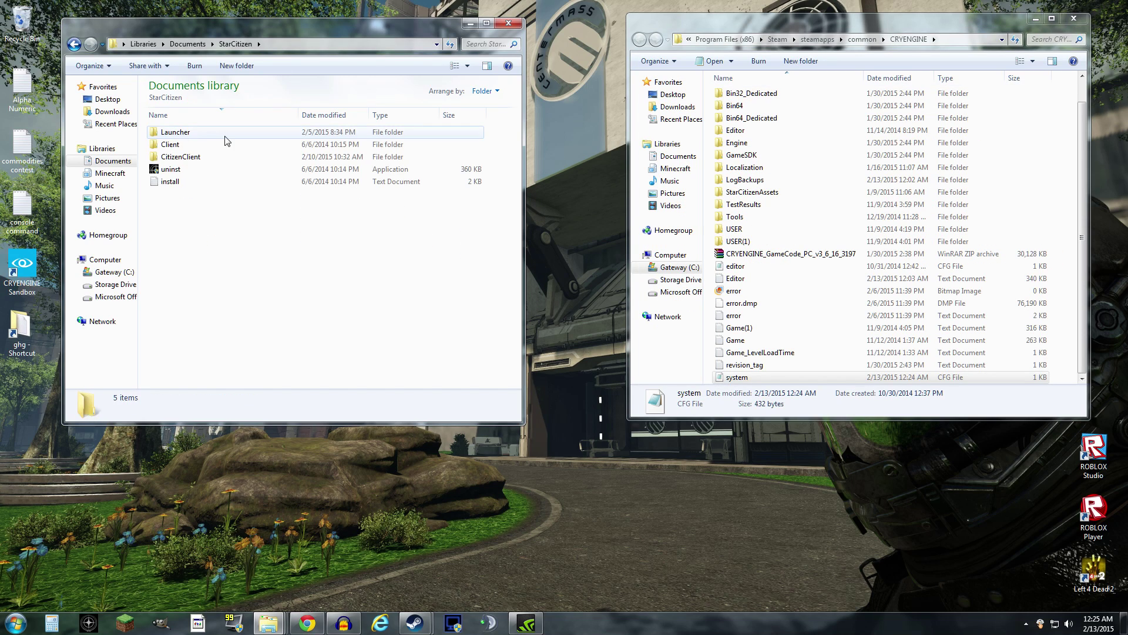
{"action": "double_click", "coordinate": [178, 158]}
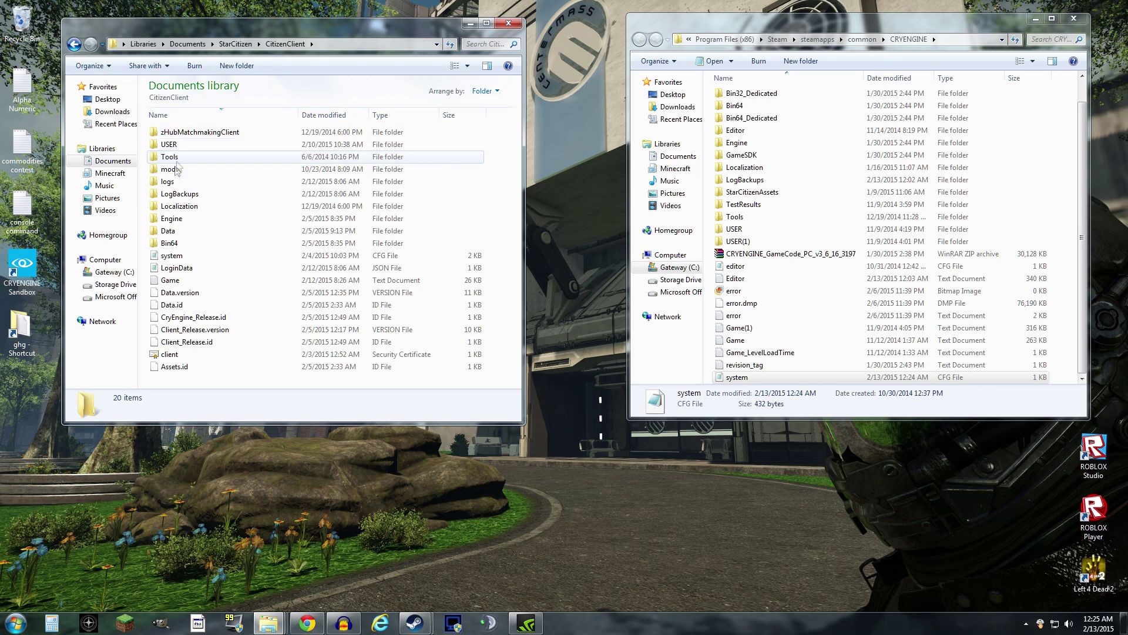
{"action": "double_click", "coordinate": [167, 233]}
{"action": "left_click_drag", "start_coordinate": [254, 423], "coordinate": [271, 600]}
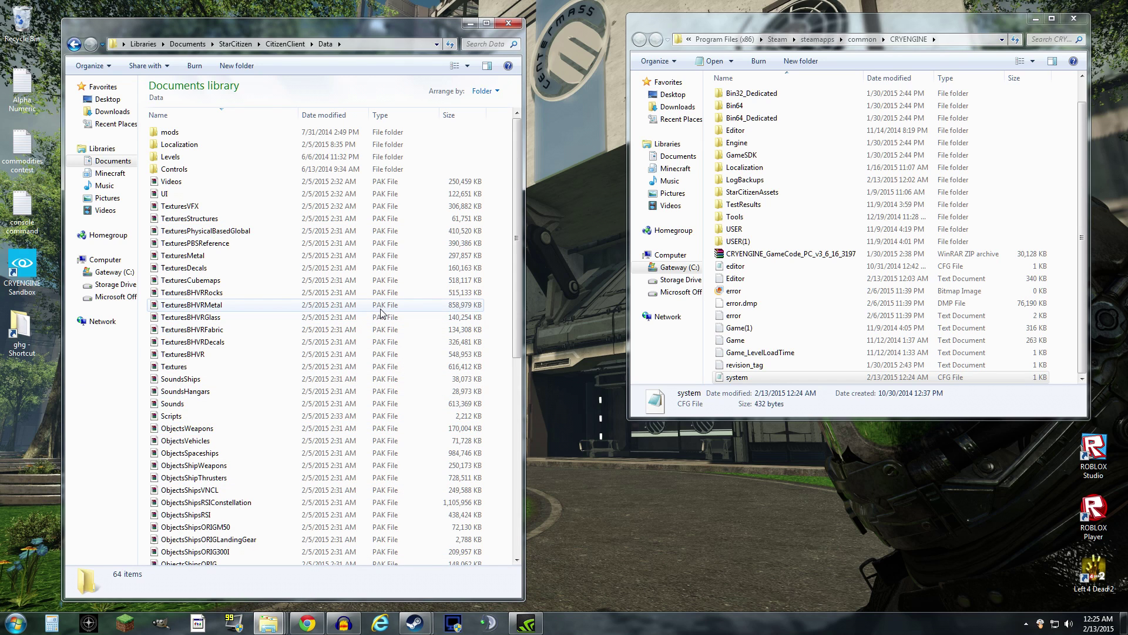
Step: Select all PAK files from Videos to Animations in the Data folder, leaving out the game CFG file and Scripts
{"action": "left_click", "coordinate": [172, 184]}
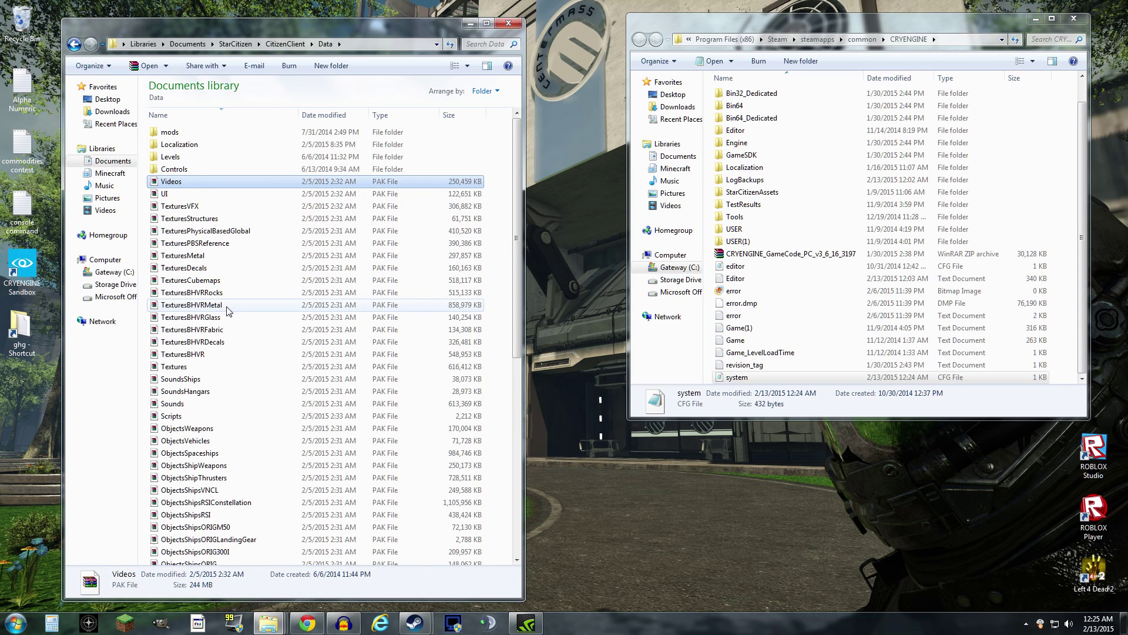
{"action": "scroll", "coordinate": [228, 310], "scroll_direction": "down", "scroll_amount": 10}
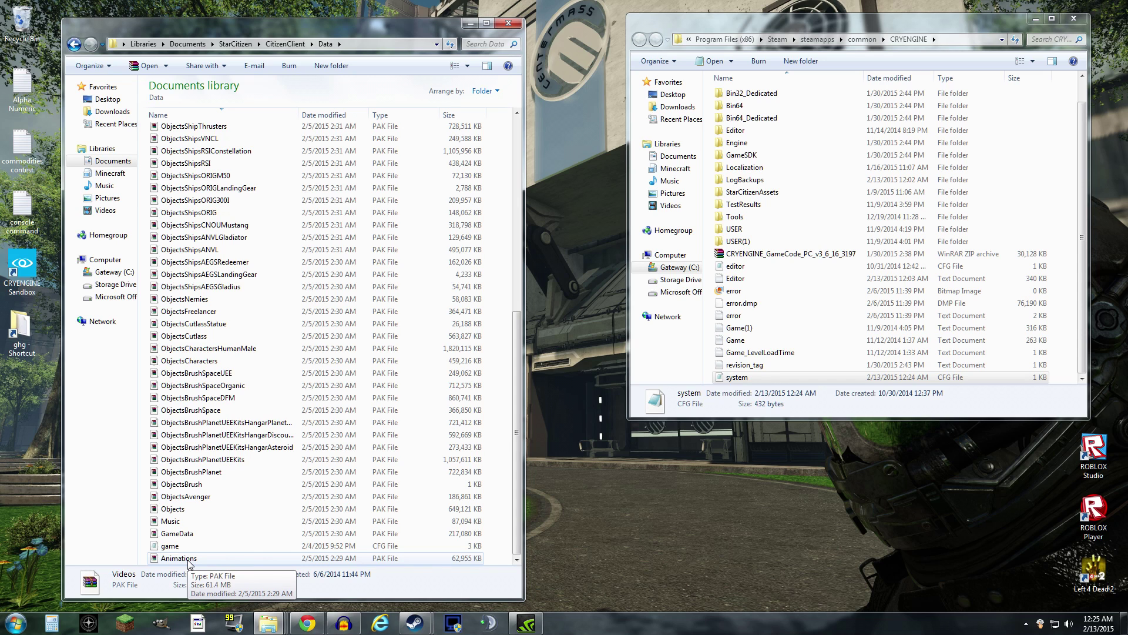
{"action": "key", "text": "ctrl+a"}
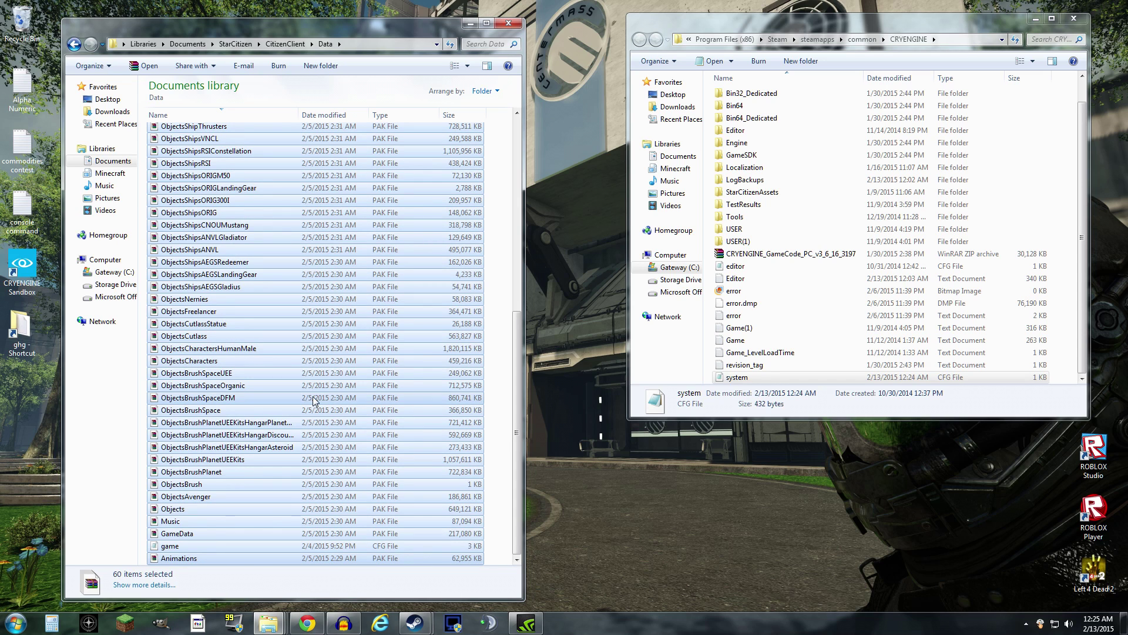
{"action": "left_click", "coordinate": [169, 548], "text": "ctrl"}
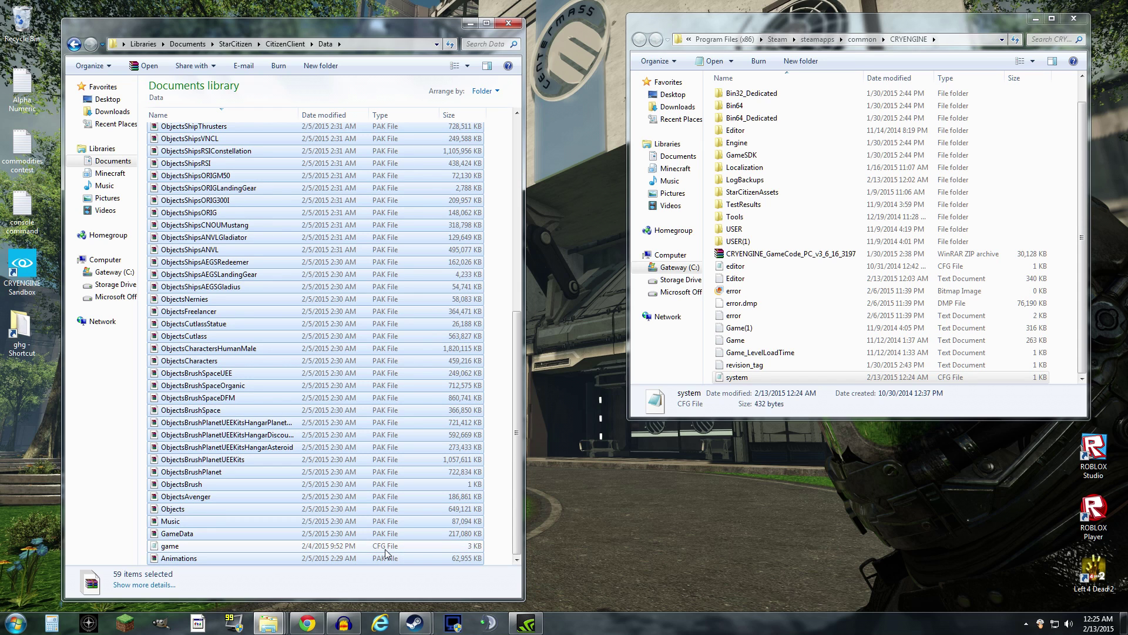
{"action": "scroll", "coordinate": [261, 468], "scroll_direction": "up", "scroll_amount": 7}
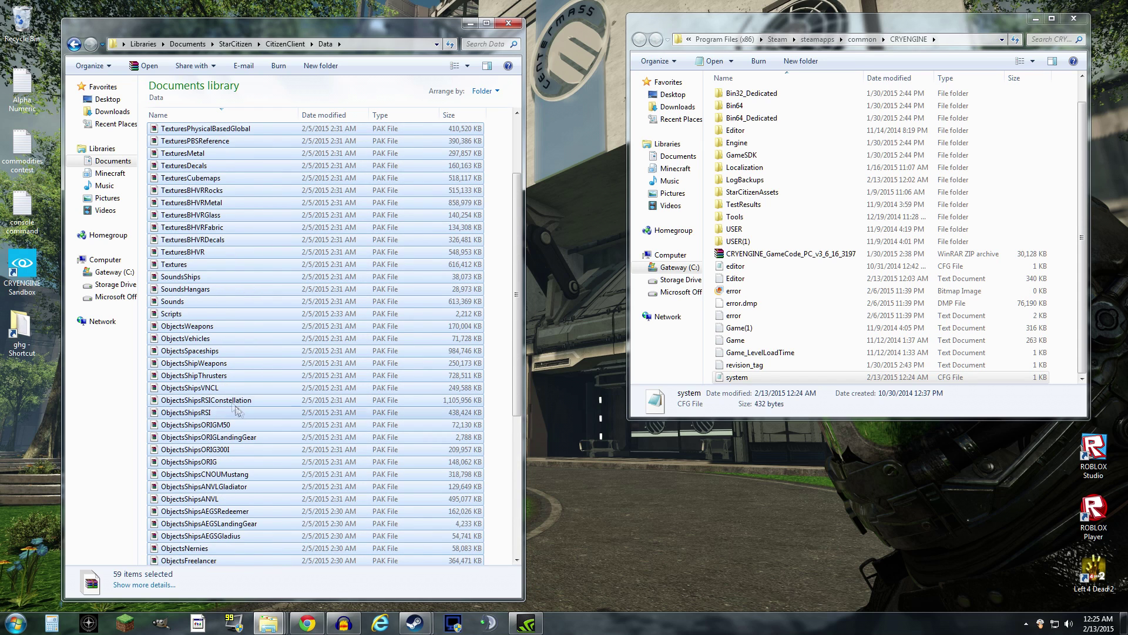
{"action": "left_click", "coordinate": [195, 312], "text": "ctrl"}
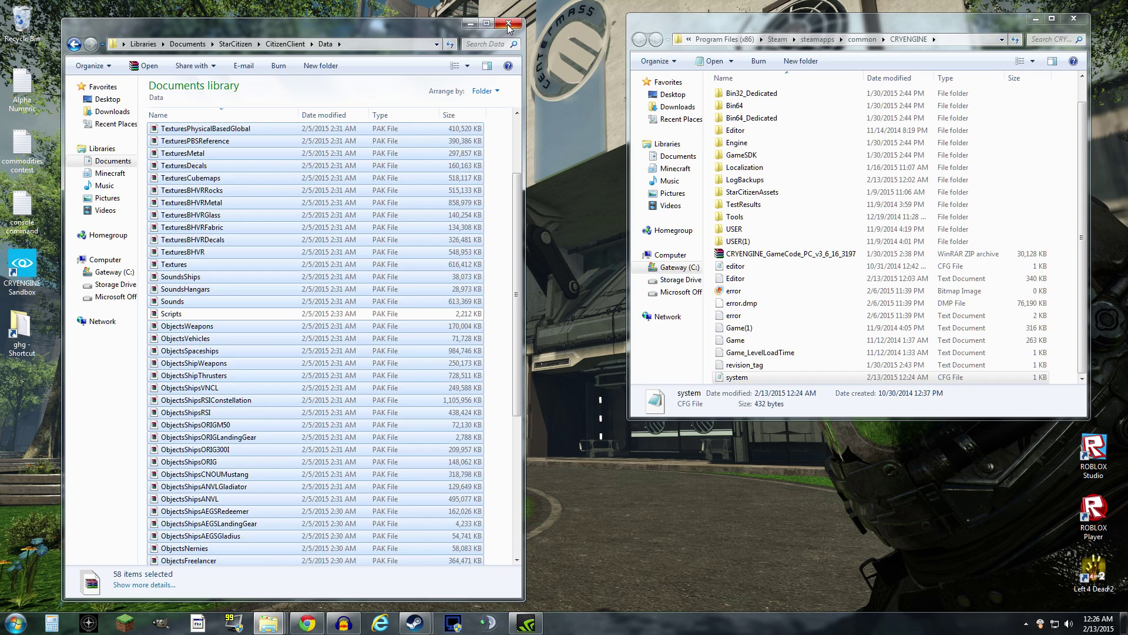
Step: Open the StarCitizenAssets folder inside the CRYENGINE folder
{"action": "left_click", "coordinate": [753, 194]}
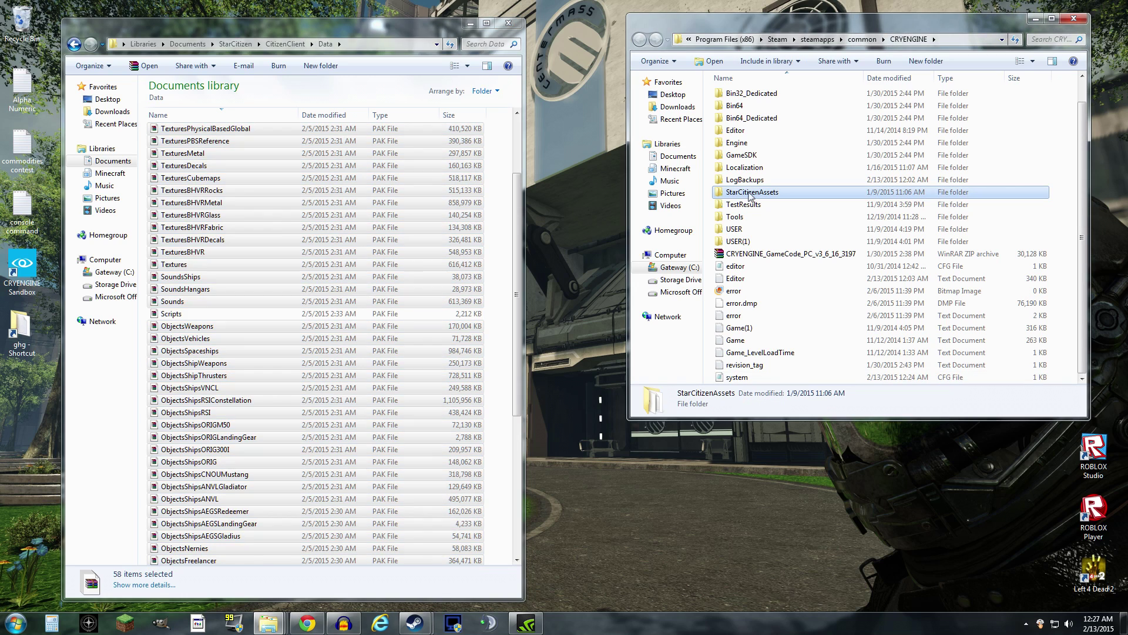
{"action": "double_click", "coordinate": [746, 198]}
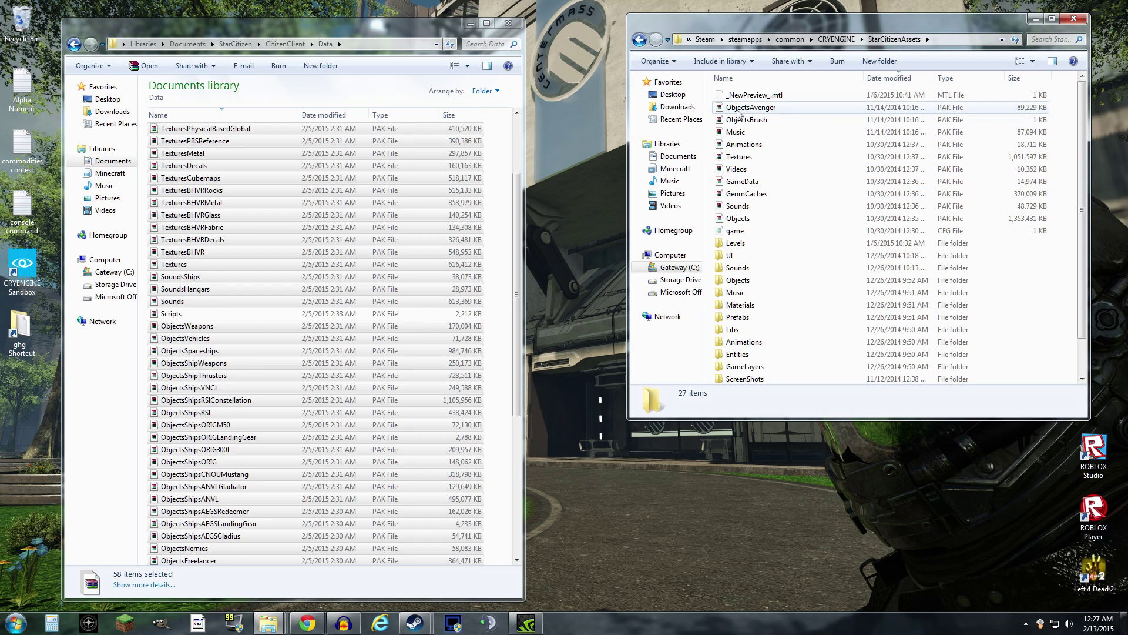
Step: Close the Data folder window, then reposition and enlarge the StarCitizenAssets window to show all its files
{"action": "scroll", "coordinate": [769, 231], "scroll_direction": "down", "scroll_amount": 1}
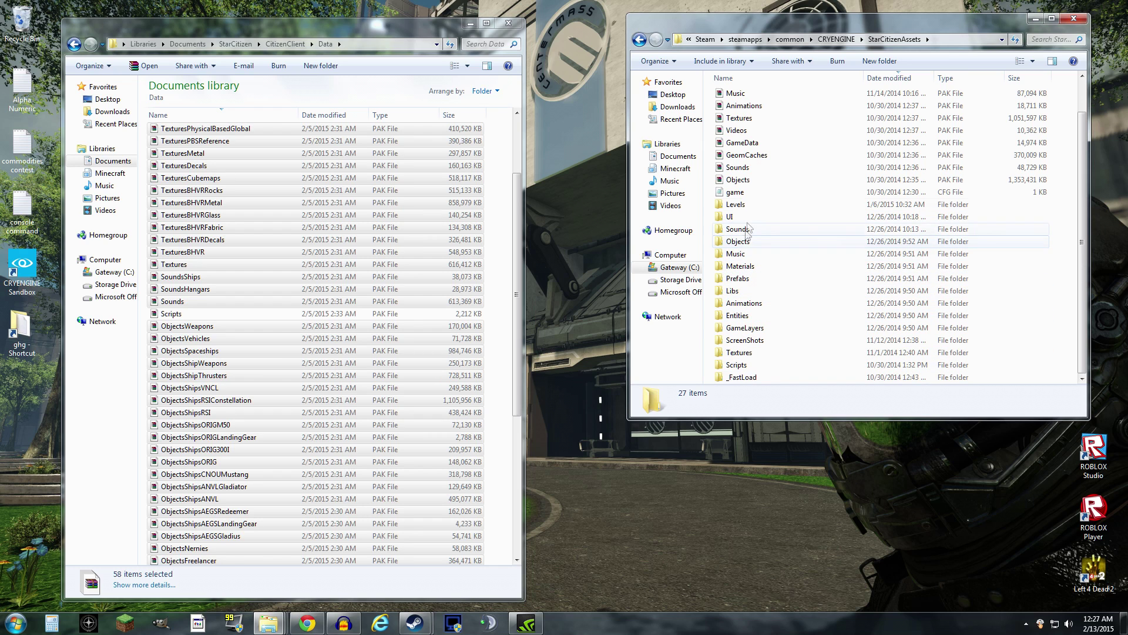
{"action": "left_click", "coordinate": [508, 22]}
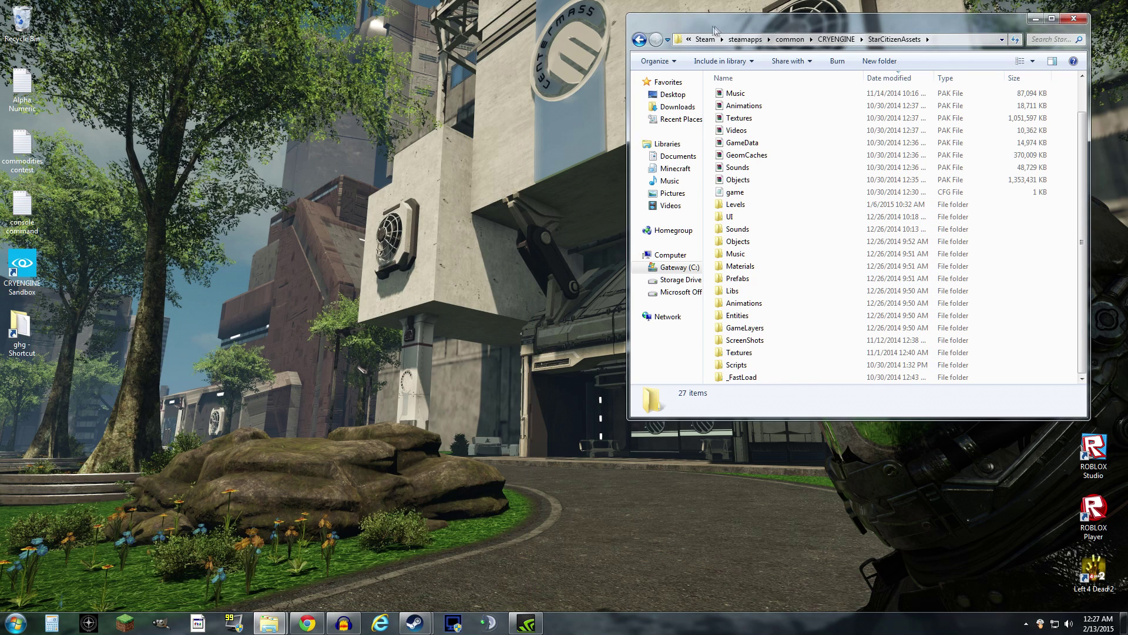
{"action": "left_click_drag", "start_coordinate": [728, 27], "coordinate": [186, 23]}
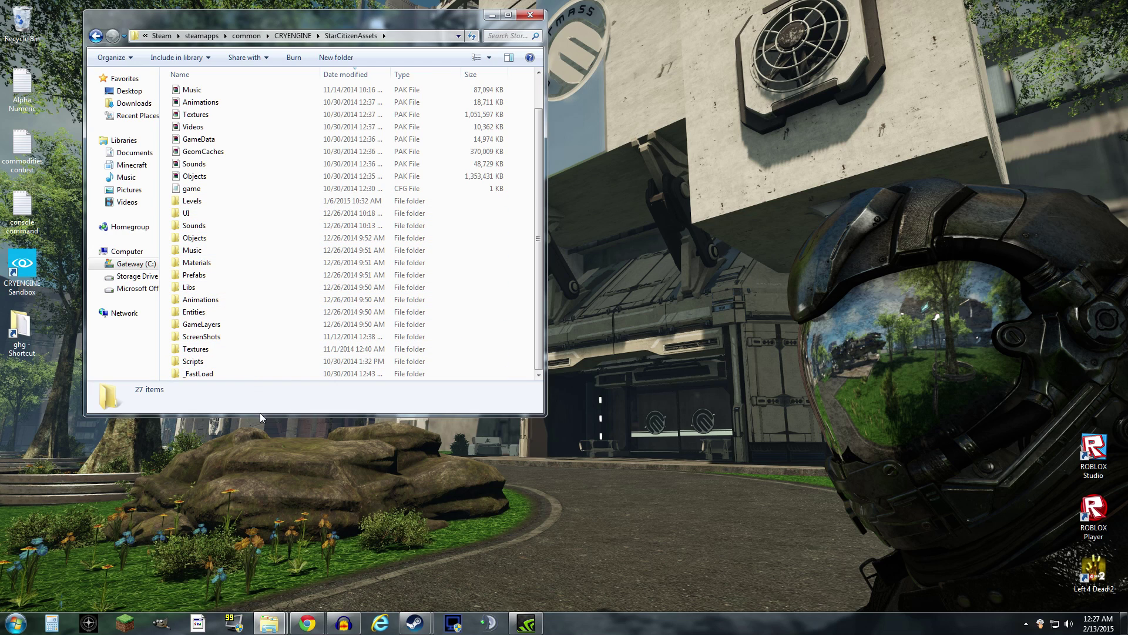
{"action": "left_click_drag", "start_coordinate": [261, 418], "coordinate": [261, 499]}
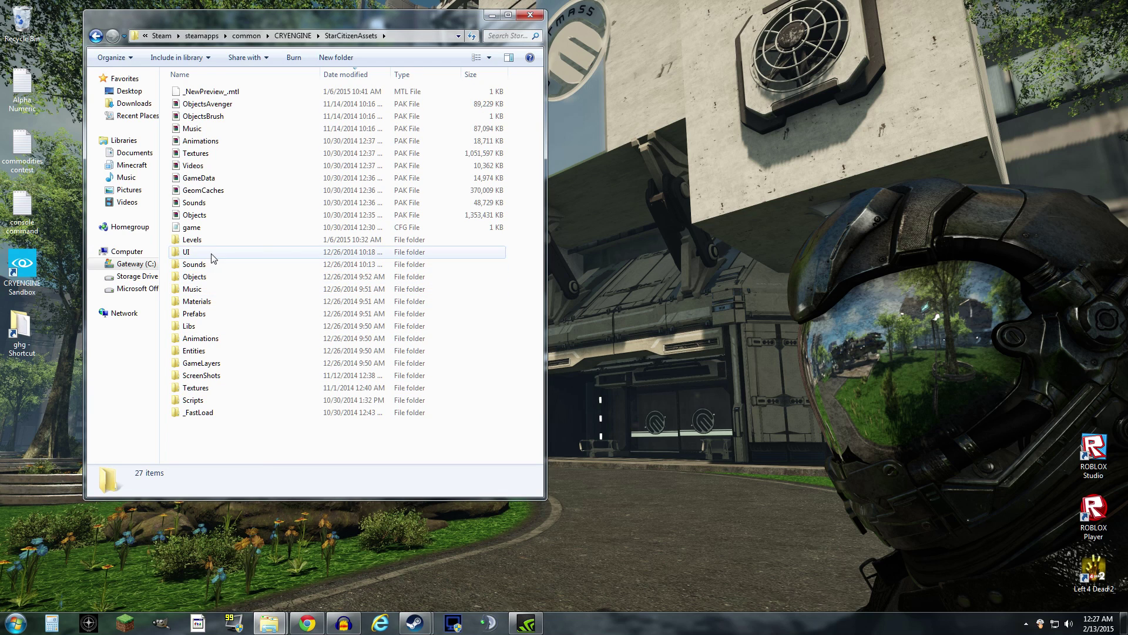
Step: Open the Spaceships folder inside the Objects folder of StarCitizenAssets to view the extracted asset folders
{"action": "mouse_move", "coordinate": [191, 281]}
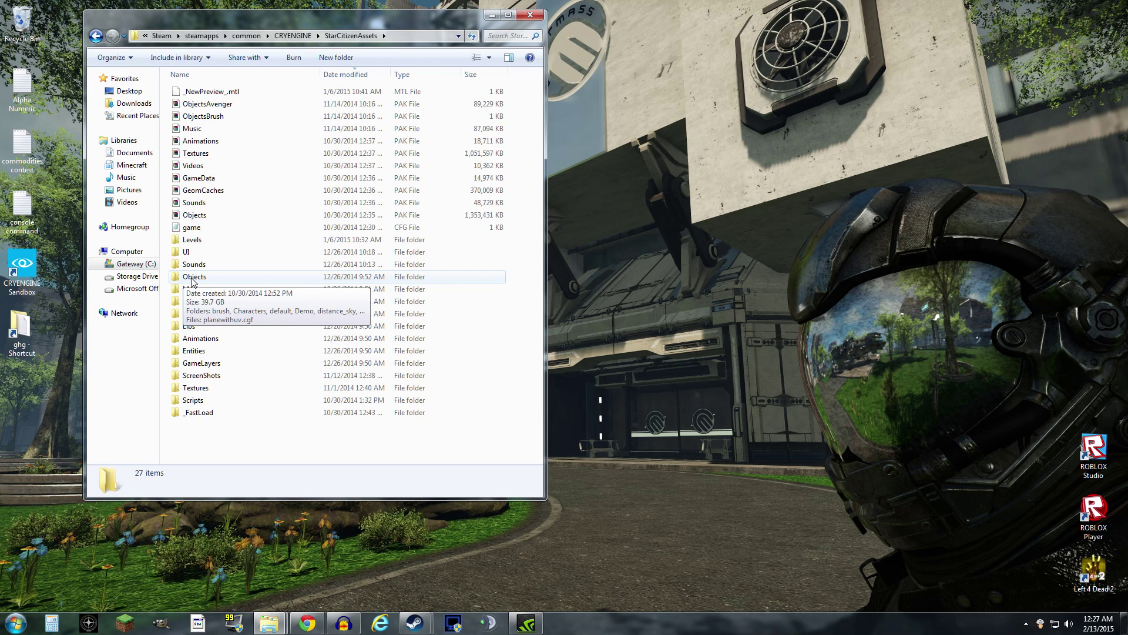
{"action": "double_click", "coordinate": [191, 278]}
{"action": "mouse_move", "coordinate": [212, 112]}
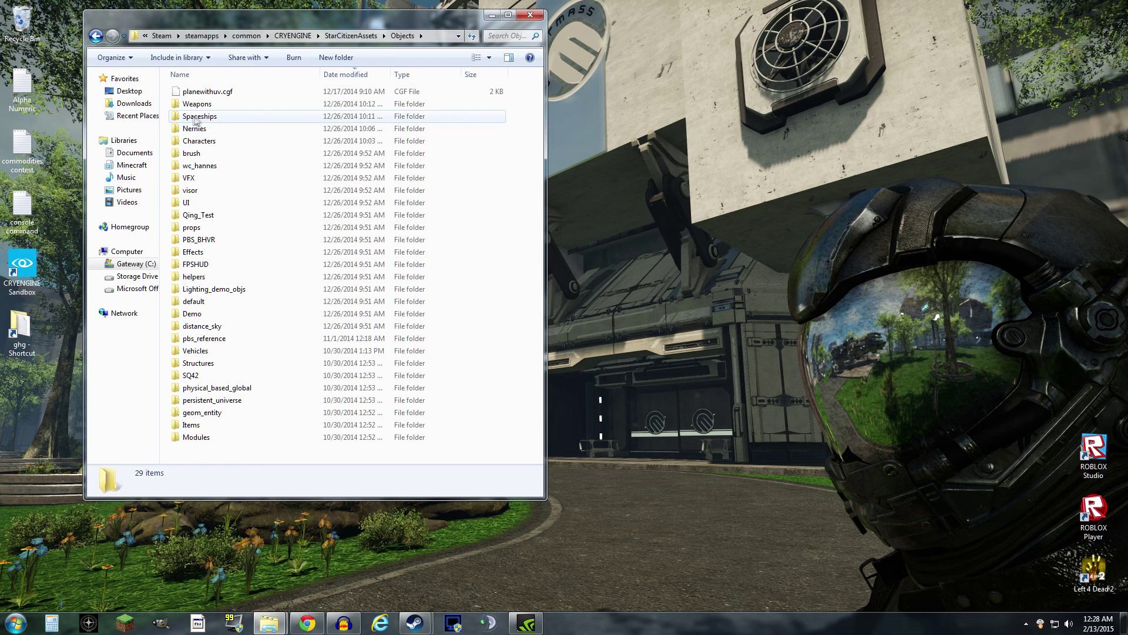
{"action": "double_click", "coordinate": [193, 118]}
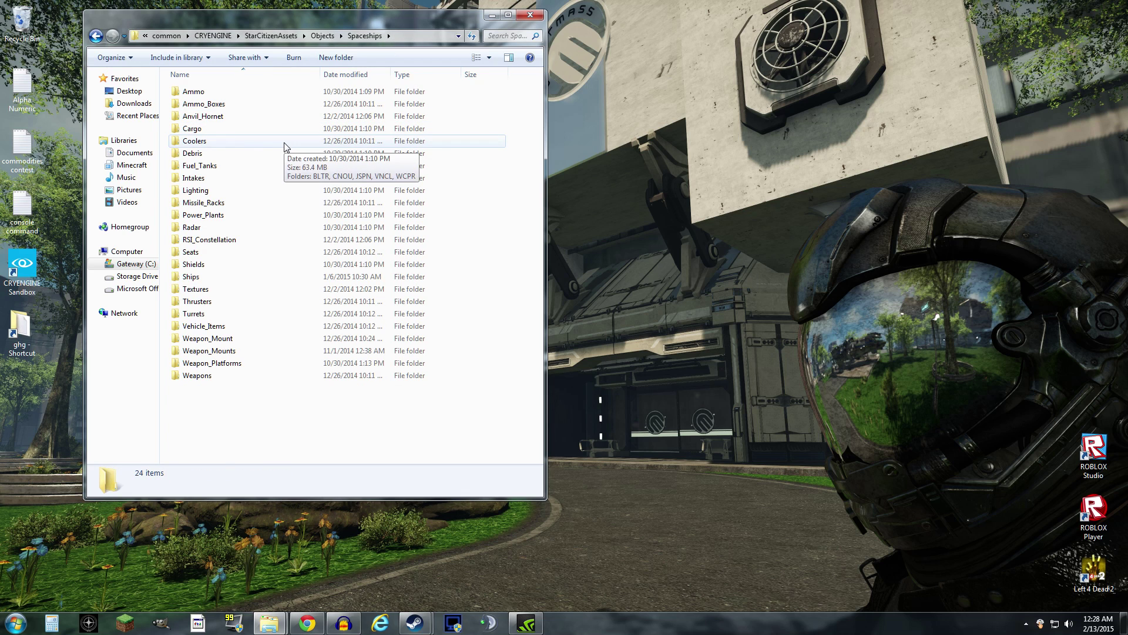
{"action": "mouse_move", "coordinate": [198, 283]}
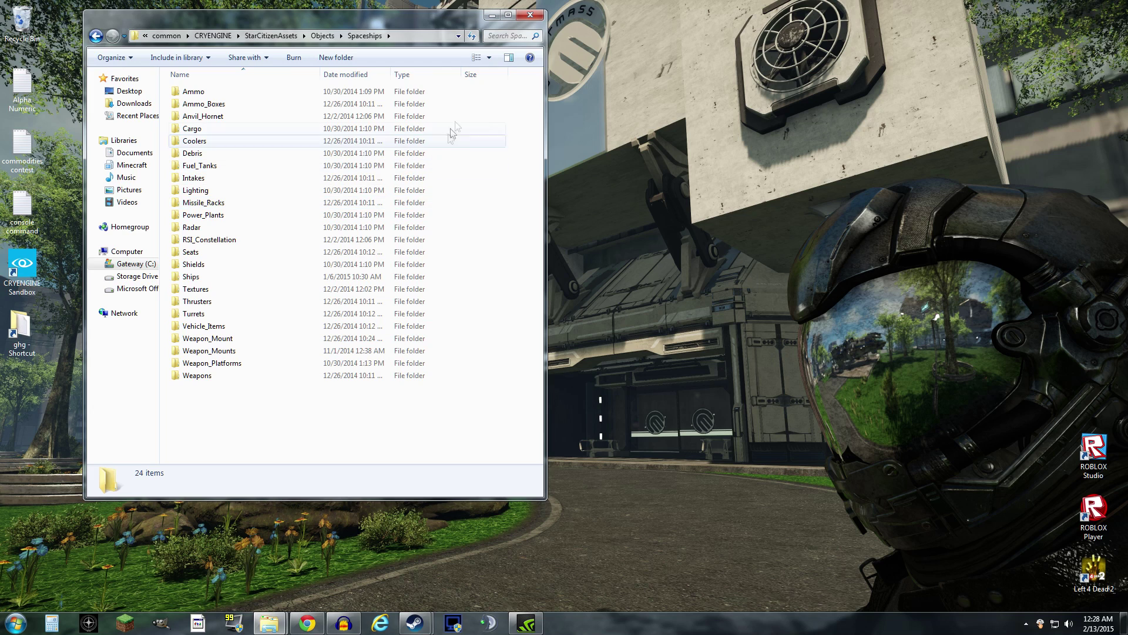
Step: Search the Spaceships folder for .chrparam files
{"action": "left_click", "coordinate": [506, 36]}
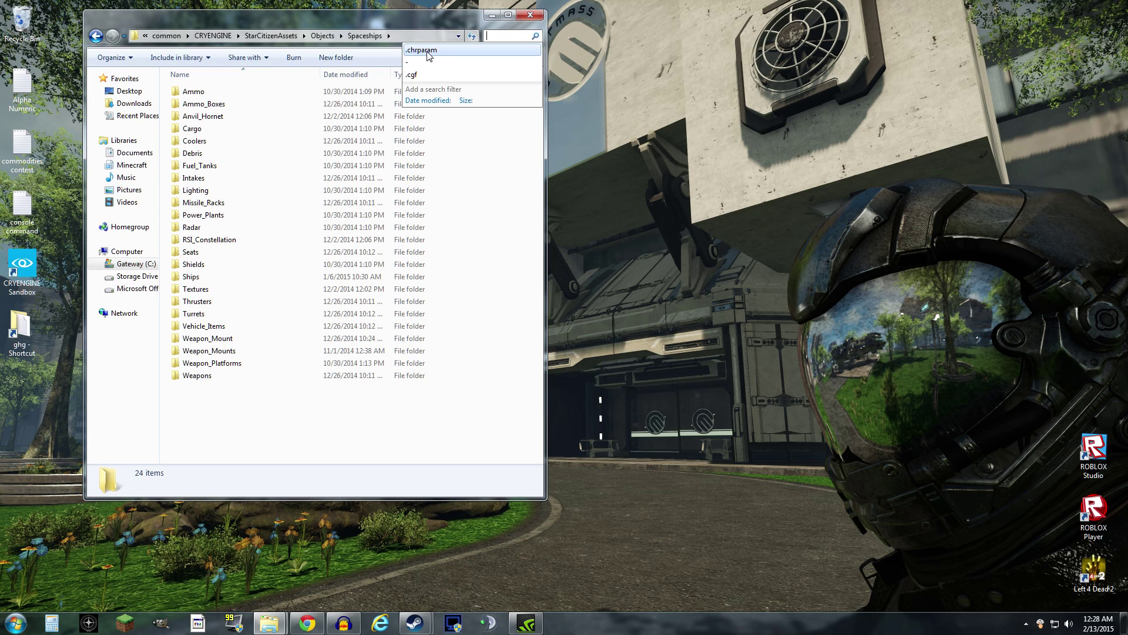
{"action": "left_click", "coordinate": [427, 54]}
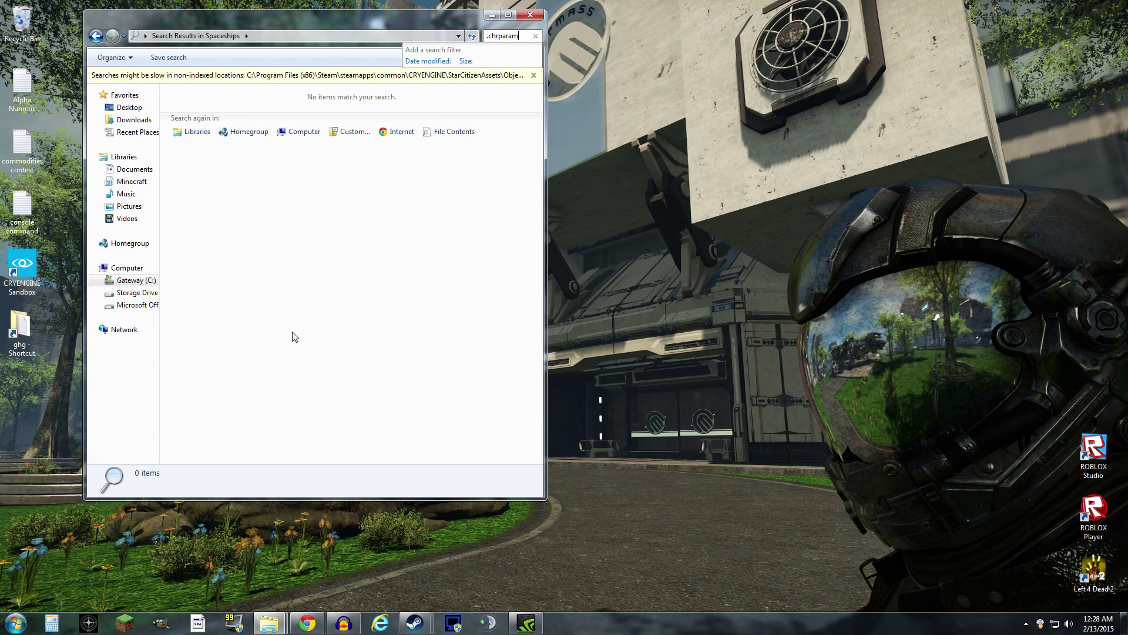
{"action": "left_click", "coordinate": [243, 226]}
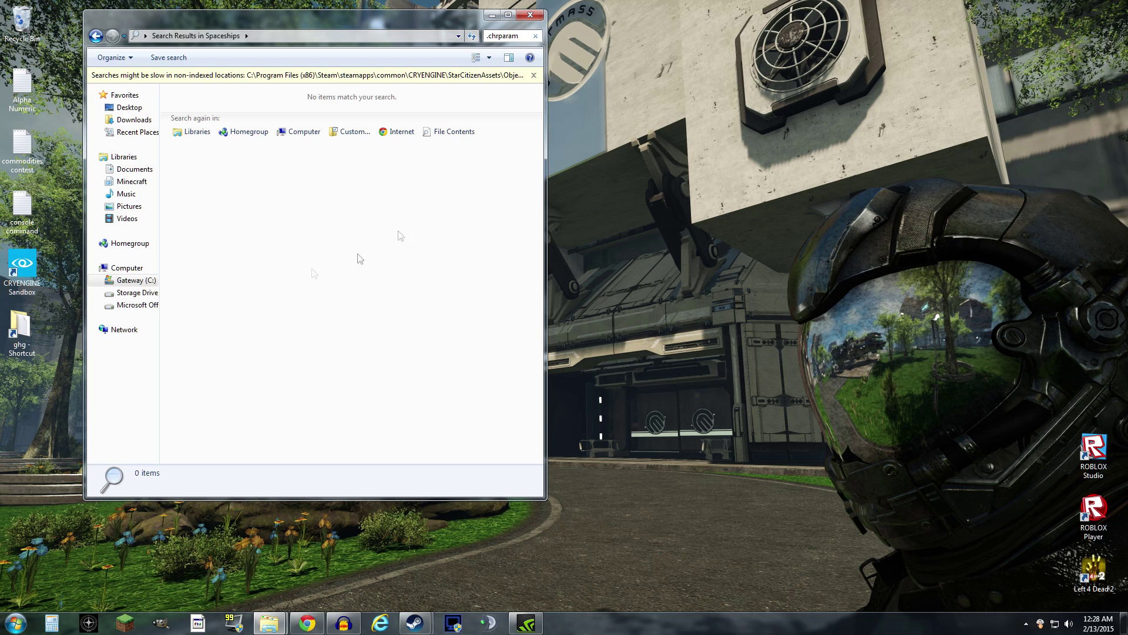
Step: Close the search results window, launch CRYENGINE Sandbox from the desktop and dismiss the Error Report for the Island_1_3 level
{"action": "left_click", "coordinate": [530, 15]}
{"action": "double_click", "coordinate": [22, 259]}
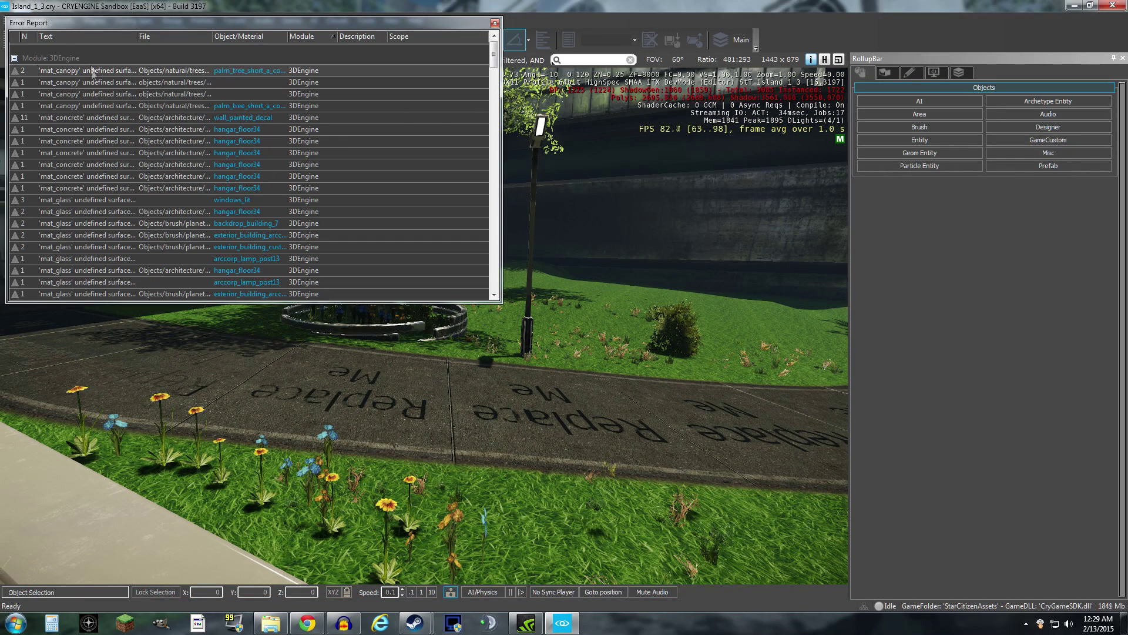
{"action": "left_click", "coordinate": [495, 26]}
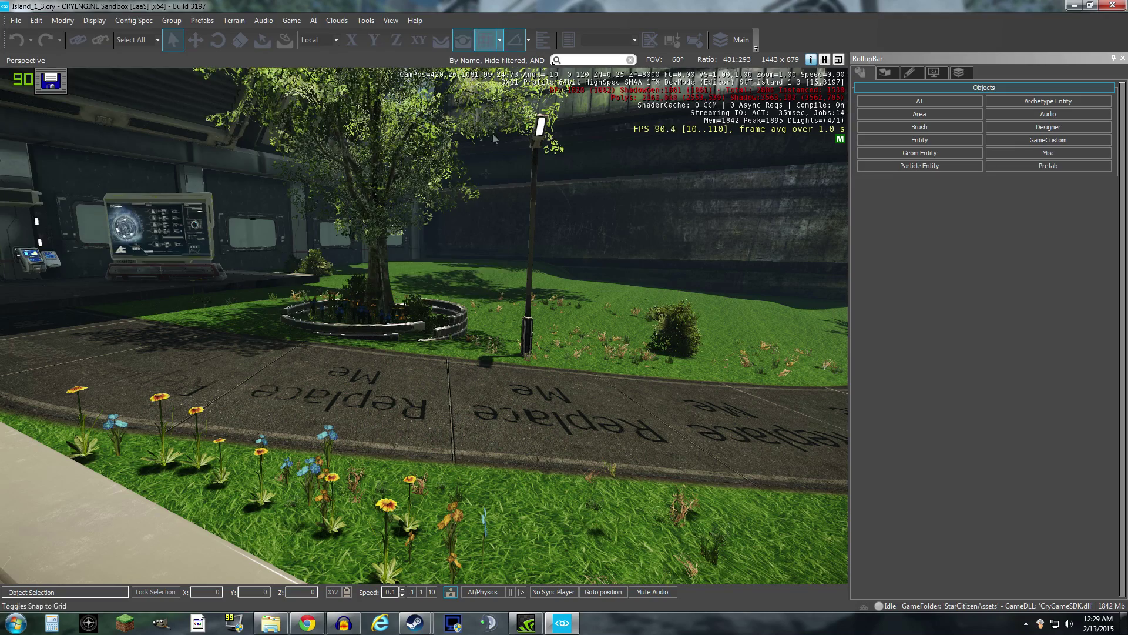
Step: Bring up the Brush object browser and expand the Objects folder to examine the available asset folders
{"action": "left_click_drag", "start_coordinate": [346, 287], "coordinate": [835, 274]}
{"action": "left_click_drag", "start_coordinate": [424, 325], "coordinate": [202, 313]}
{"action": "key", "text": "w"}
{"action": "left_click_drag", "start_coordinate": [365, 297], "coordinate": [331, 296]}
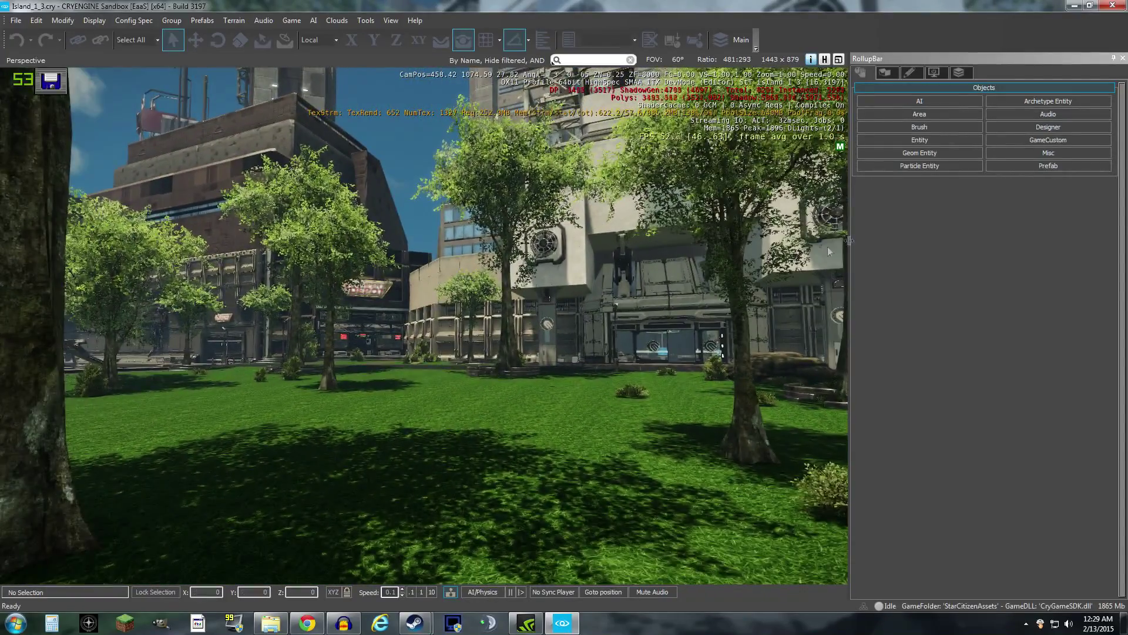
{"action": "left_click", "coordinate": [919, 126]}
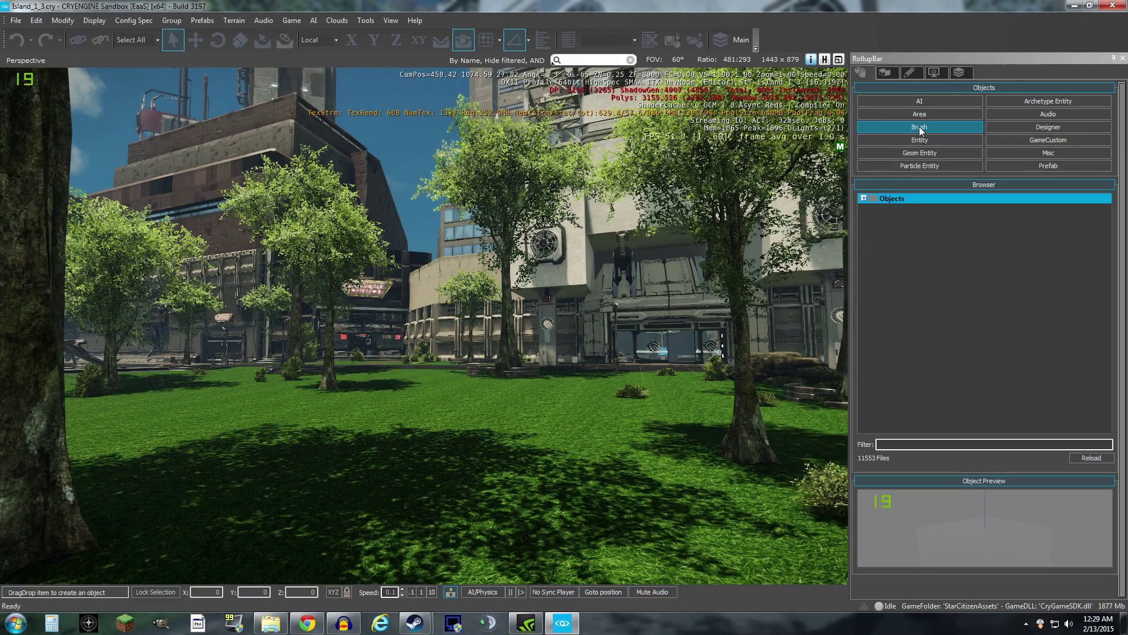
{"action": "double_click", "coordinate": [874, 198]}
{"action": "scroll", "coordinate": [940, 227], "scroll_direction": "down", "scroll_amount": 10}
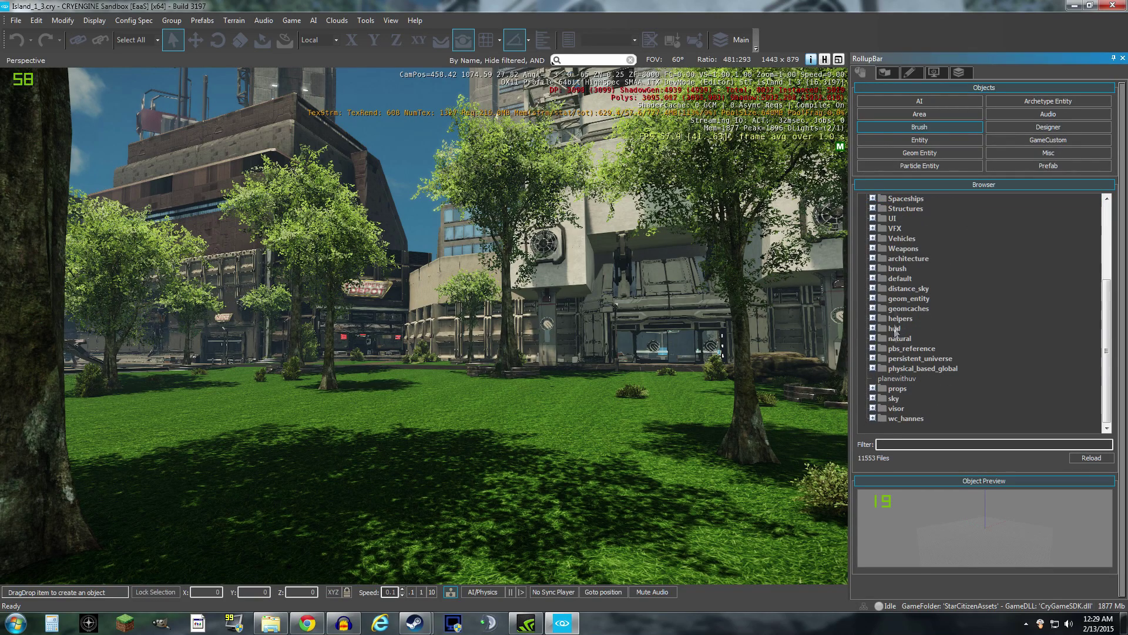
{"action": "scroll", "coordinate": [911, 337], "scroll_direction": "up", "scroll_amount": 4}
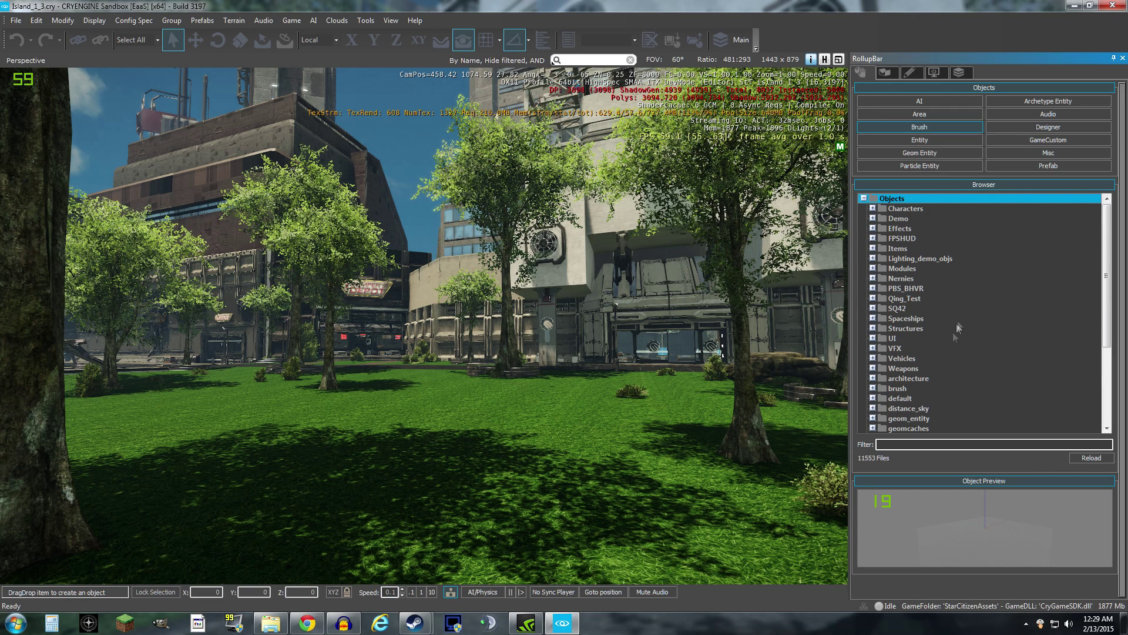
Step: Expand Spaceships and its Ships subfolder to review the ship assets, then collapse the whole Objects tree
{"action": "double_click", "coordinate": [884, 319]}
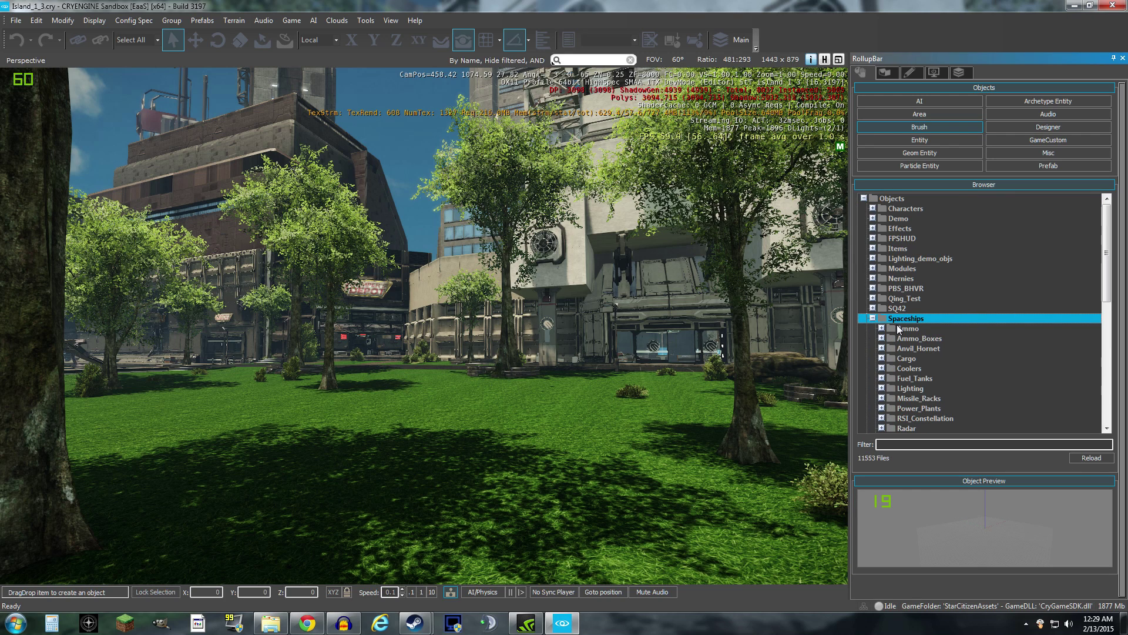
{"action": "scroll", "coordinate": [910, 344], "scroll_direction": "down", "scroll_amount": 3}
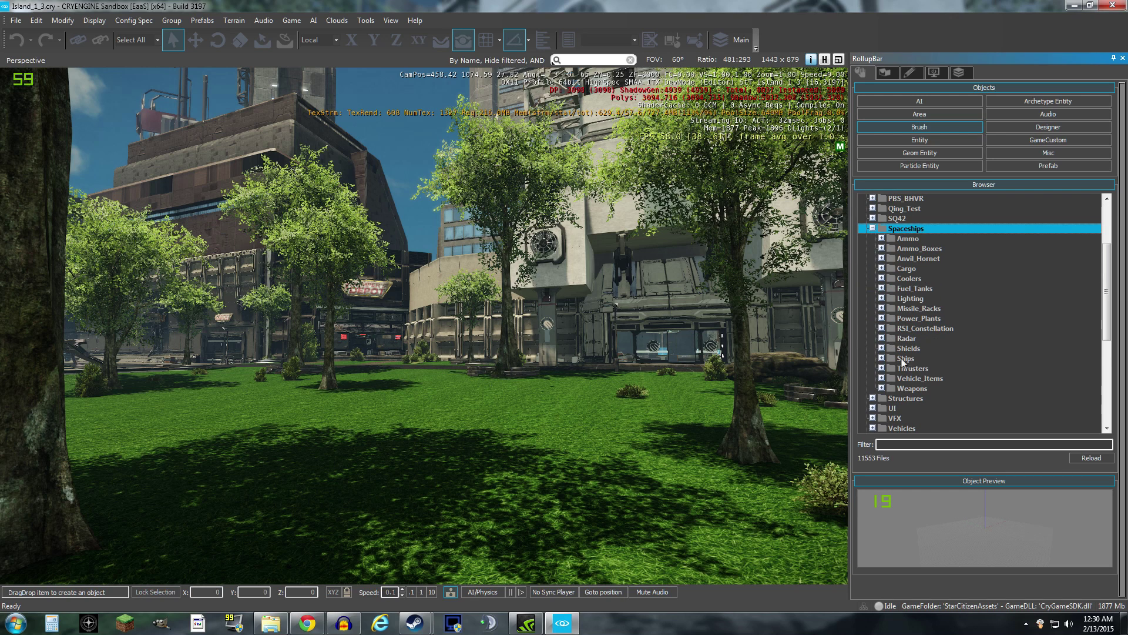
{"action": "left_click", "coordinate": [881, 359]}
{"action": "scroll", "coordinate": [893, 335], "scroll_direction": "down", "scroll_amount": 5}
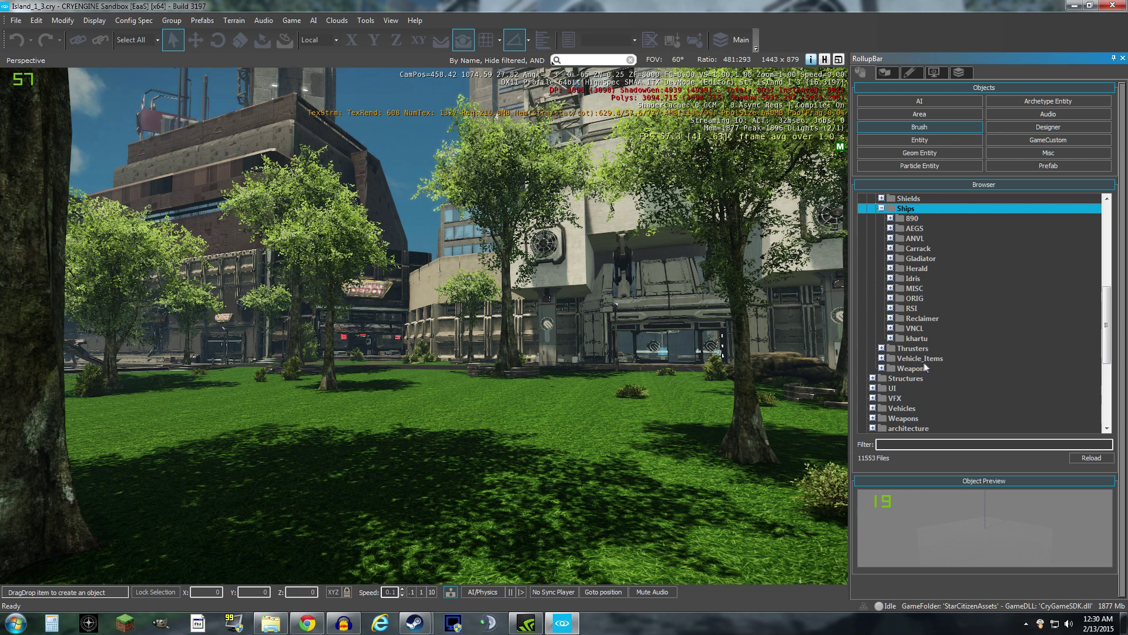
{"action": "scroll", "coordinate": [908, 294], "scroll_direction": "up", "scroll_amount": 8}
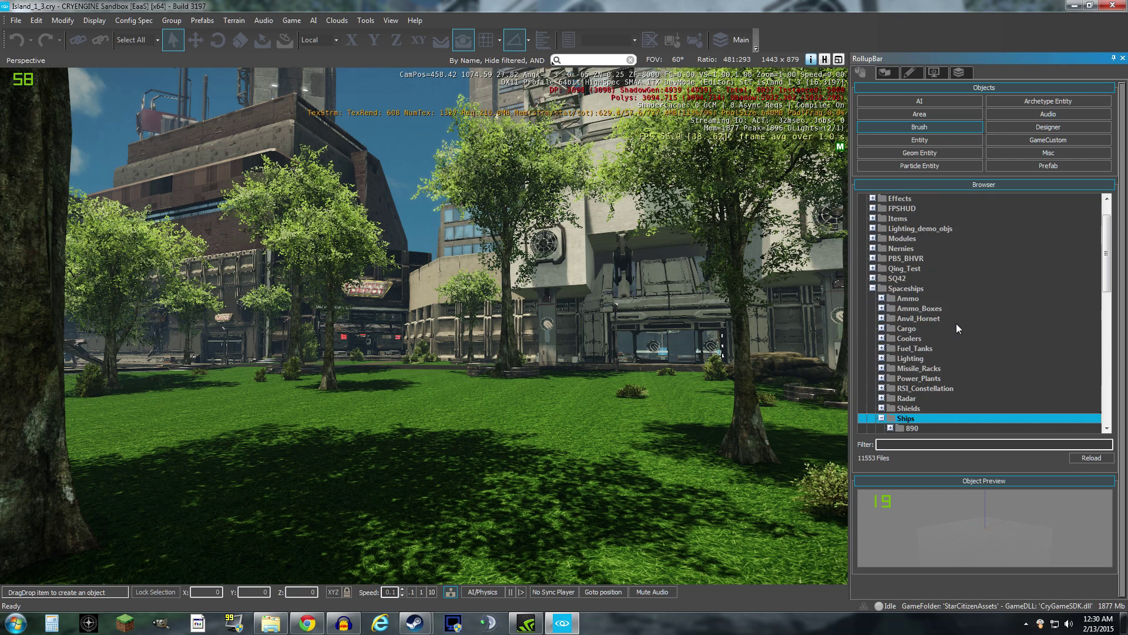
{"action": "left_click", "coordinate": [864, 199]}
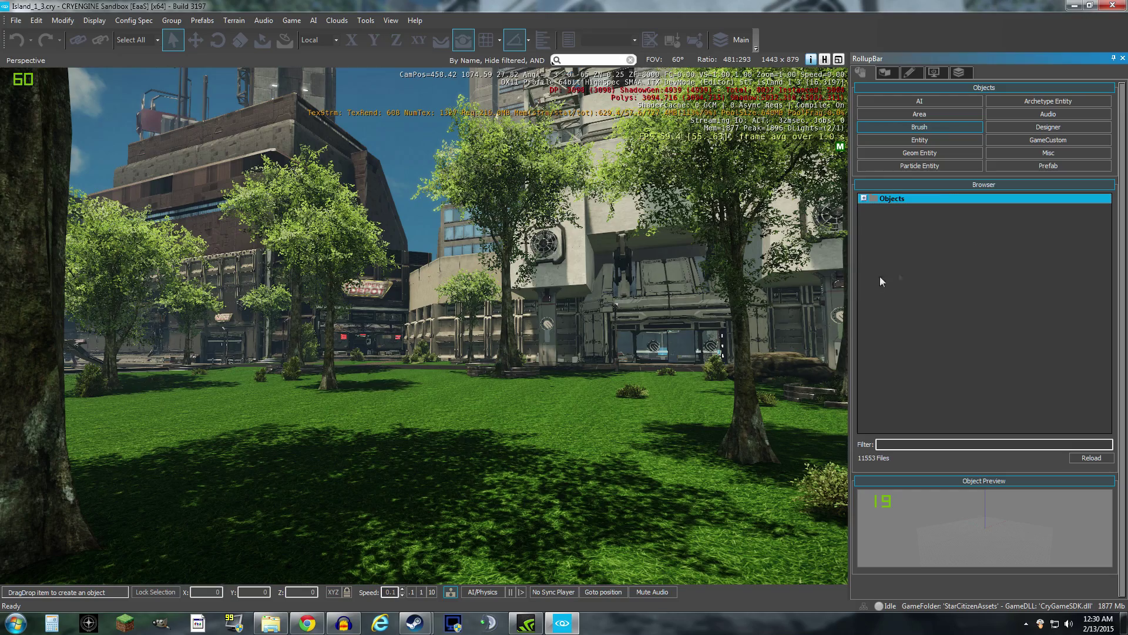
Step: Fly the camera through the Island_1_3 level to examine the paved area, trees and surrounding buildings
{"action": "left_click_drag", "start_coordinate": [496, 412], "coordinate": [758, 412]}
{"action": "left_click_drag", "start_coordinate": [420, 423], "coordinate": [605, 423]}
{"action": "left_click_drag", "start_coordinate": [420, 424], "coordinate": [564, 418]}
{"action": "left_click_drag", "start_coordinate": [450, 418], "coordinate": [605, 388]}
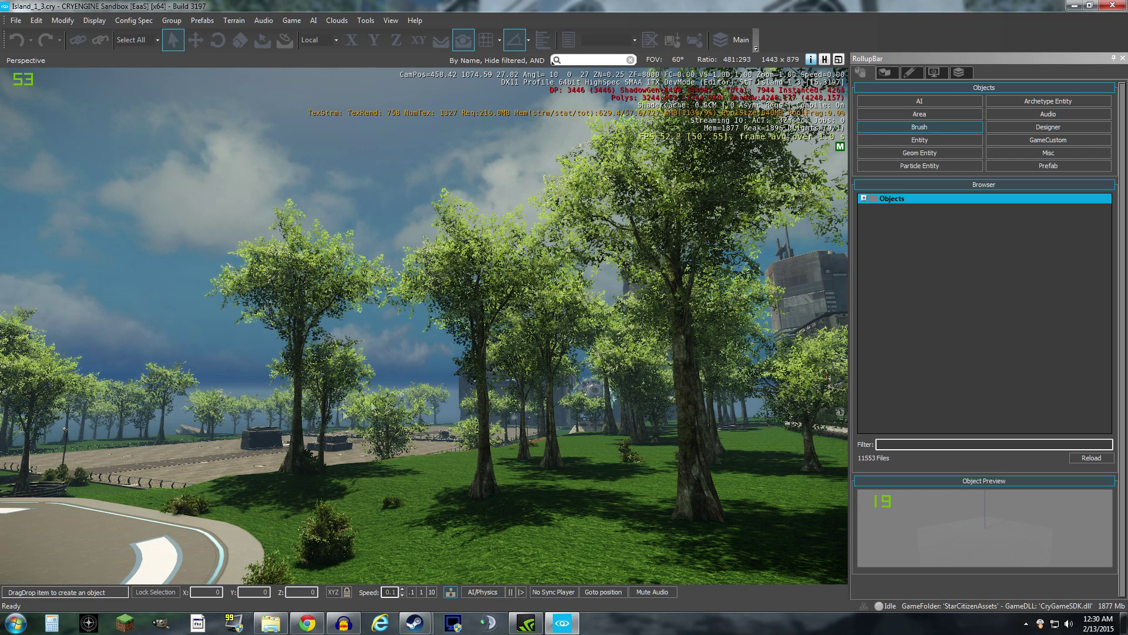
{"action": "right_click", "coordinate": [384, 432]}
{"action": "key", "text": "w"}
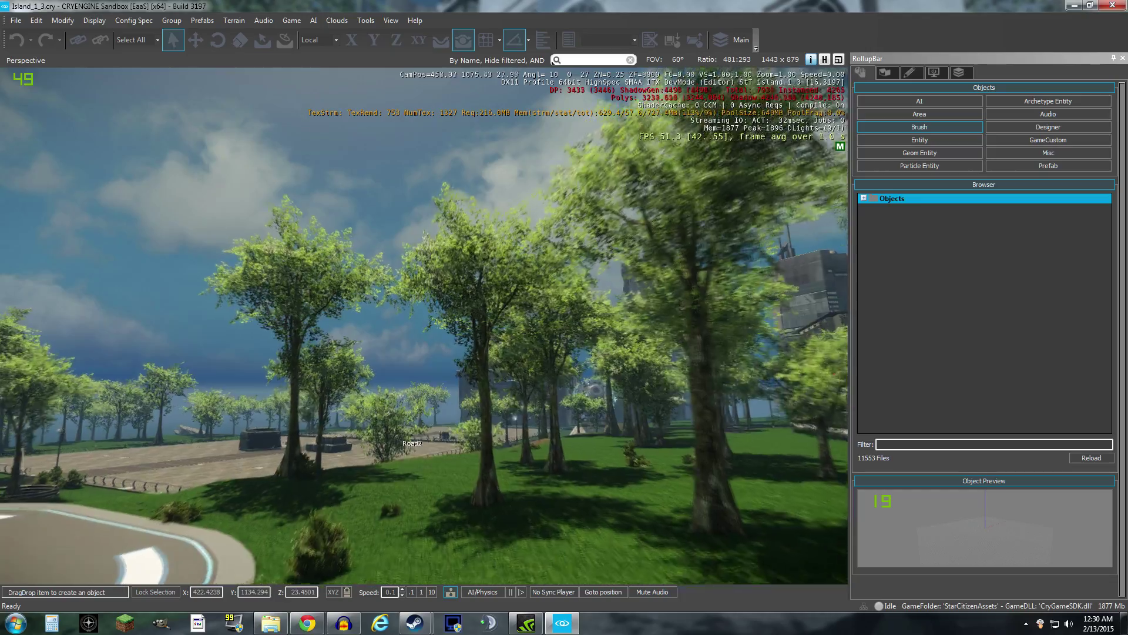
{"action": "key", "text": "w"}
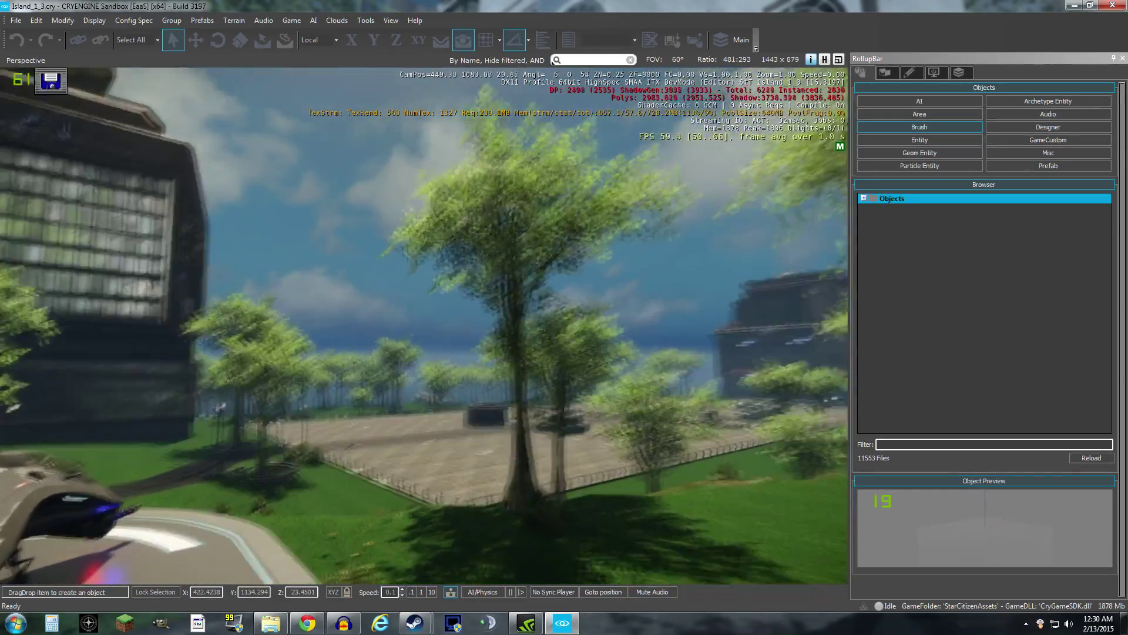
{"action": "key", "text": "w"}
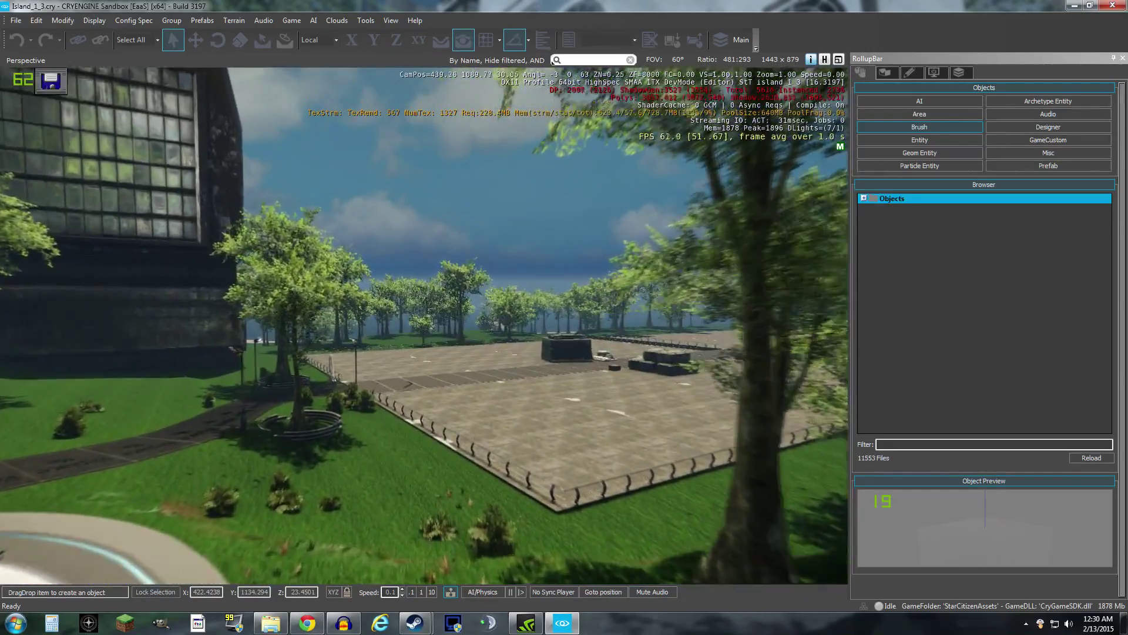
{"action": "key", "text": "w"}
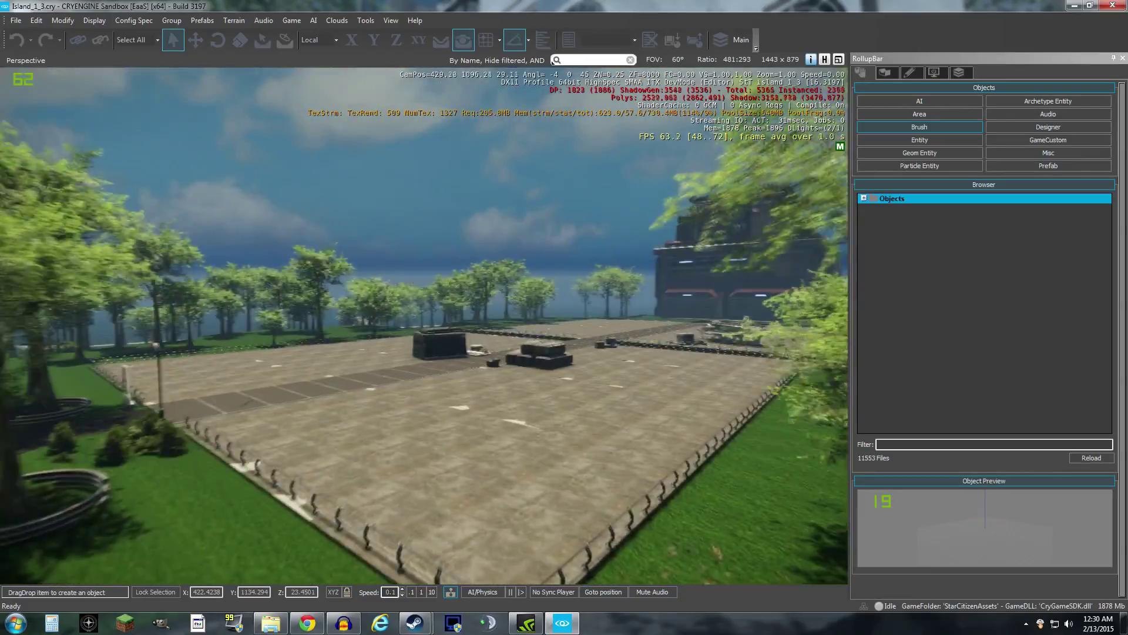
{"action": "key", "text": "w"}
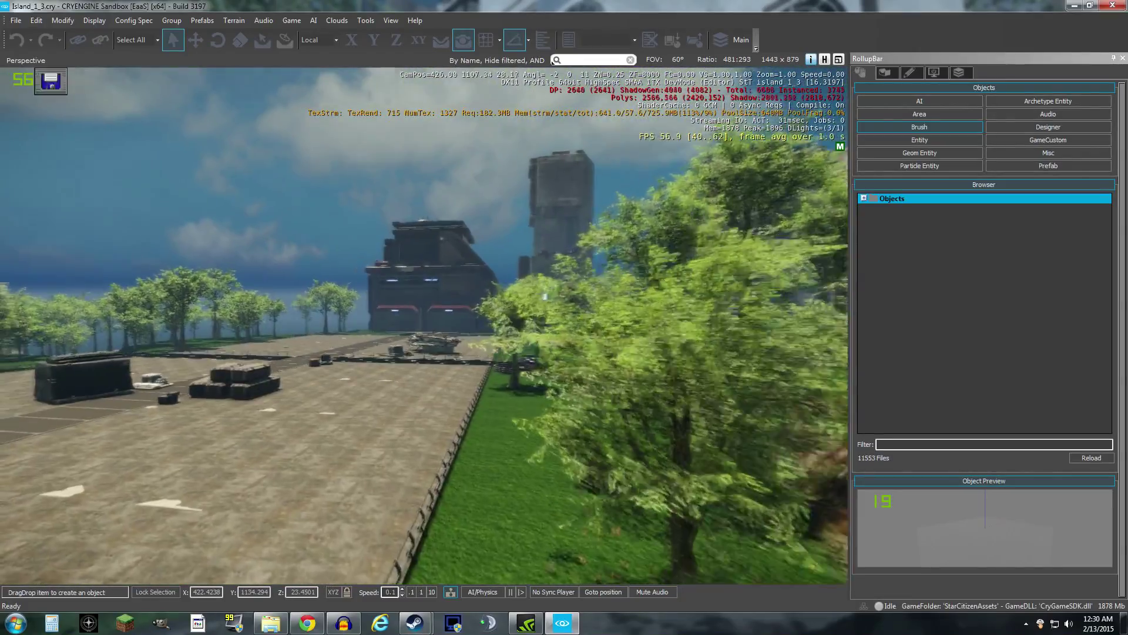
{"action": "key", "text": "w"}
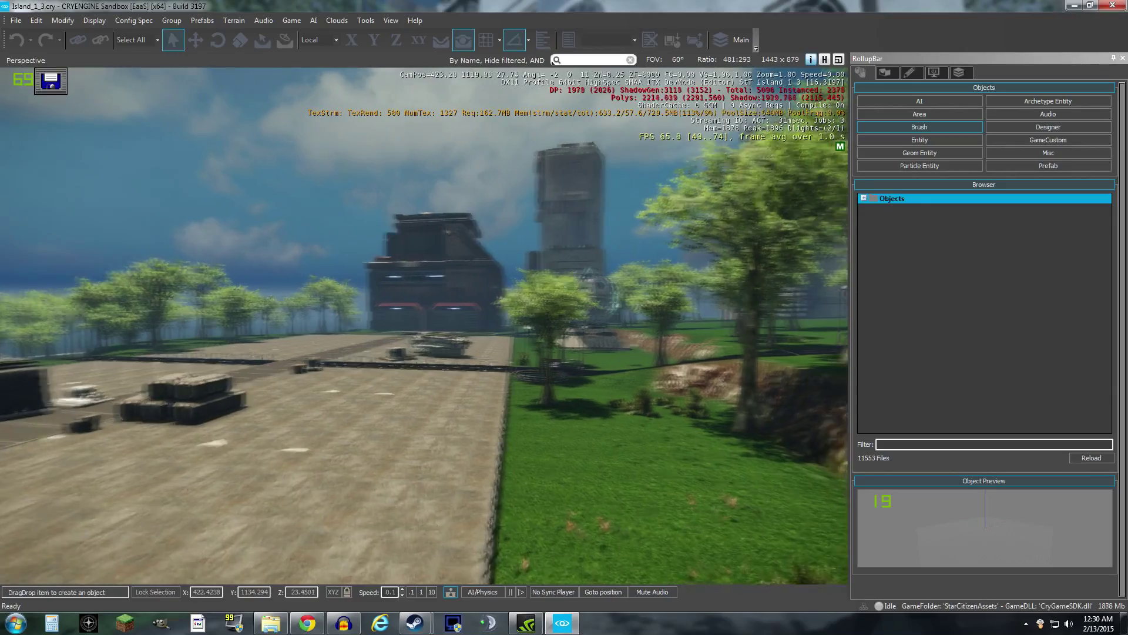
{"action": "key", "text": "w"}
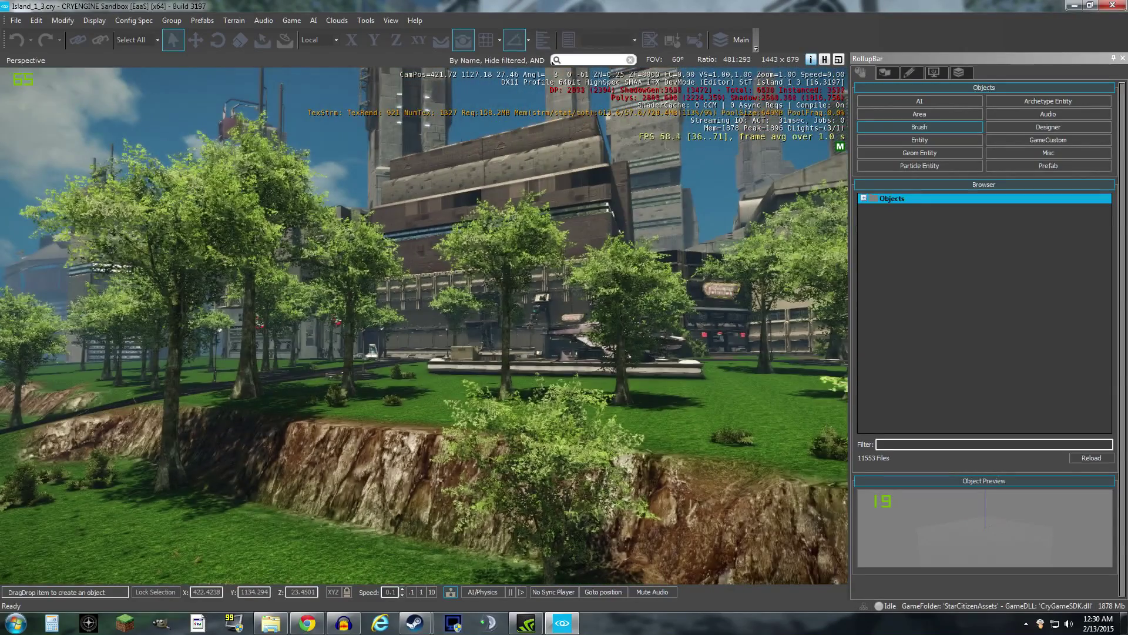